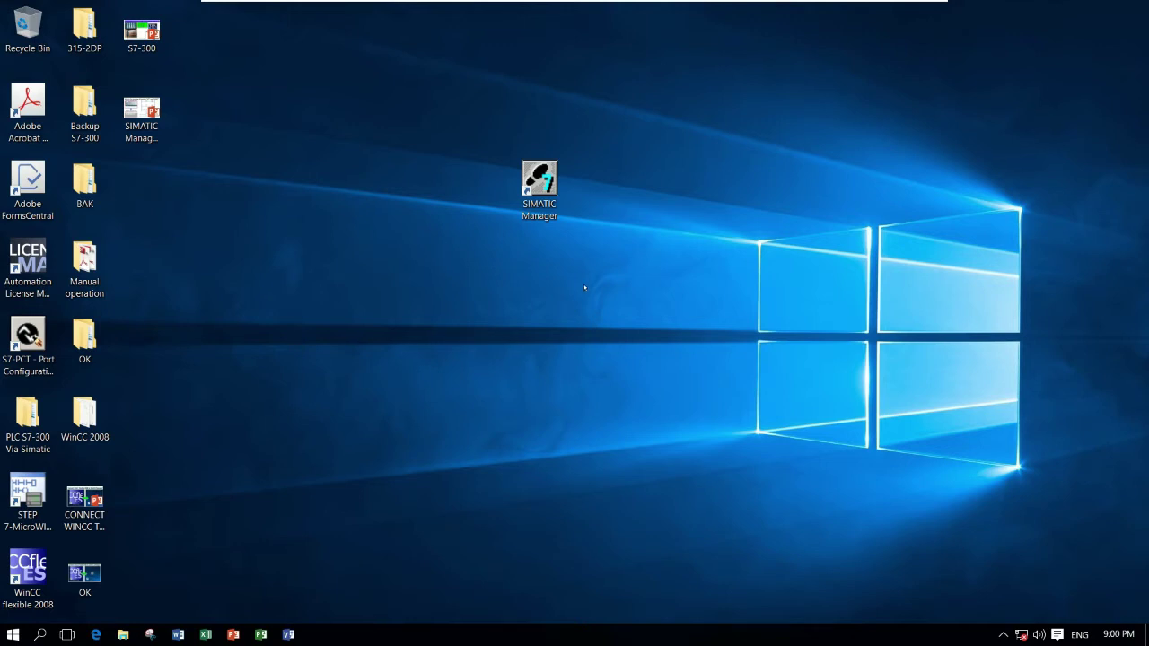
Step: Scale the desktop icons up to a much larger size with Ctrl plus the mouse wheel
ctrl+scroll(584, 284, up, 2)
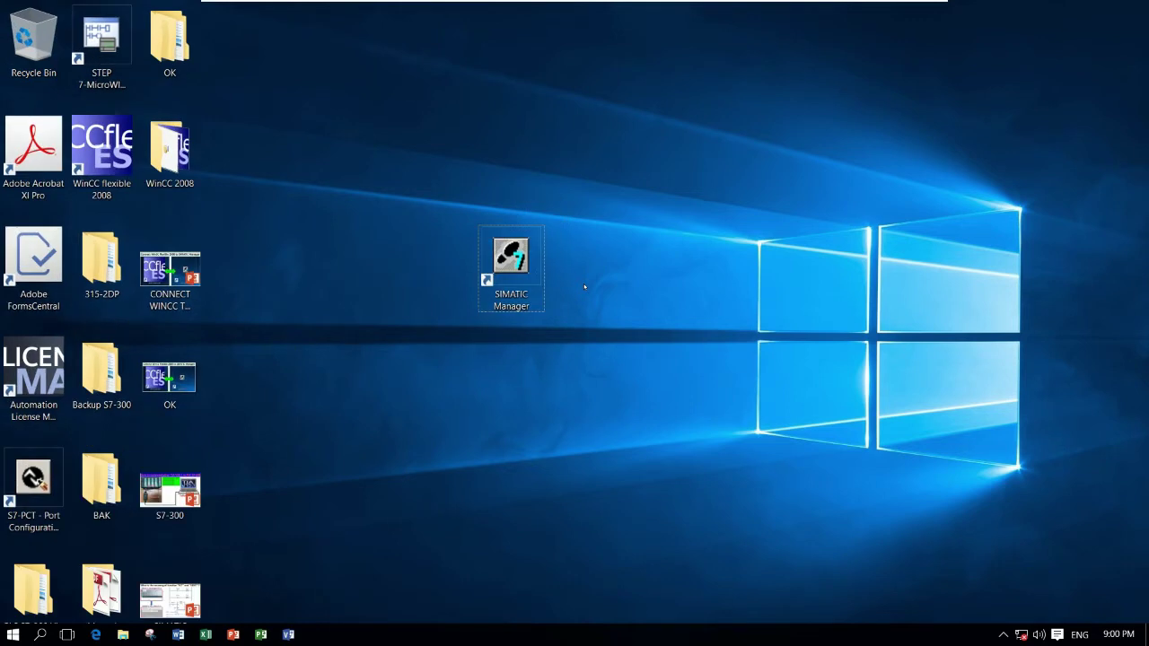
ctrl+scroll(571, 168, up, 1)
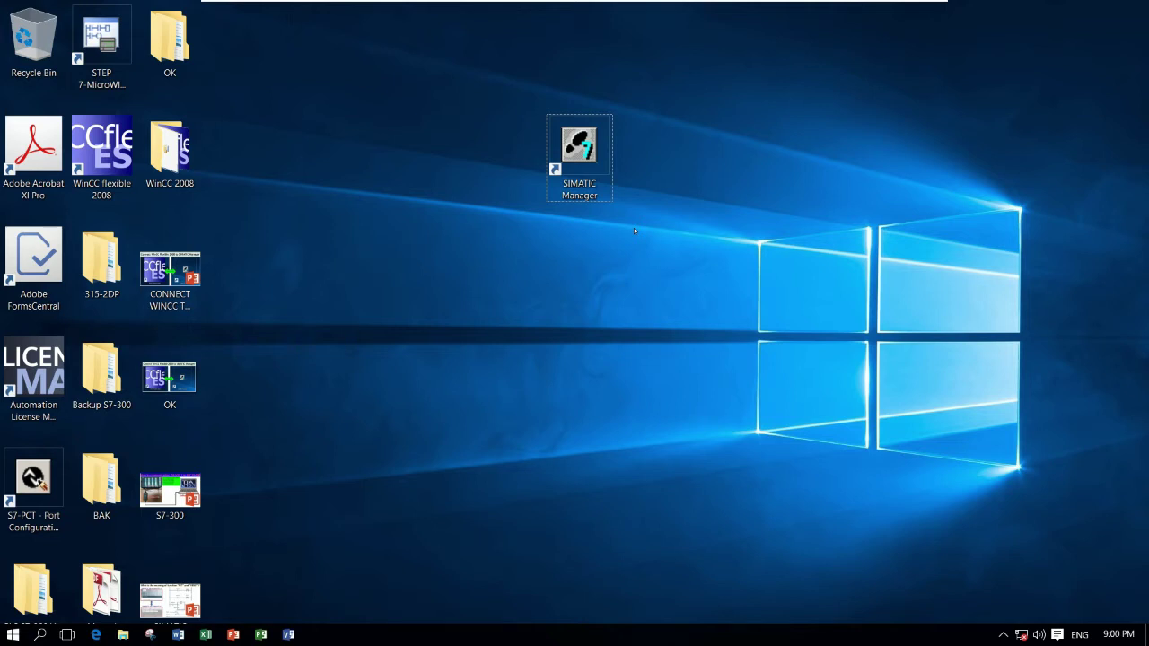
Step: Add a new folder to the desktop
right_click(718, 174)
mouse_move(840, 279)
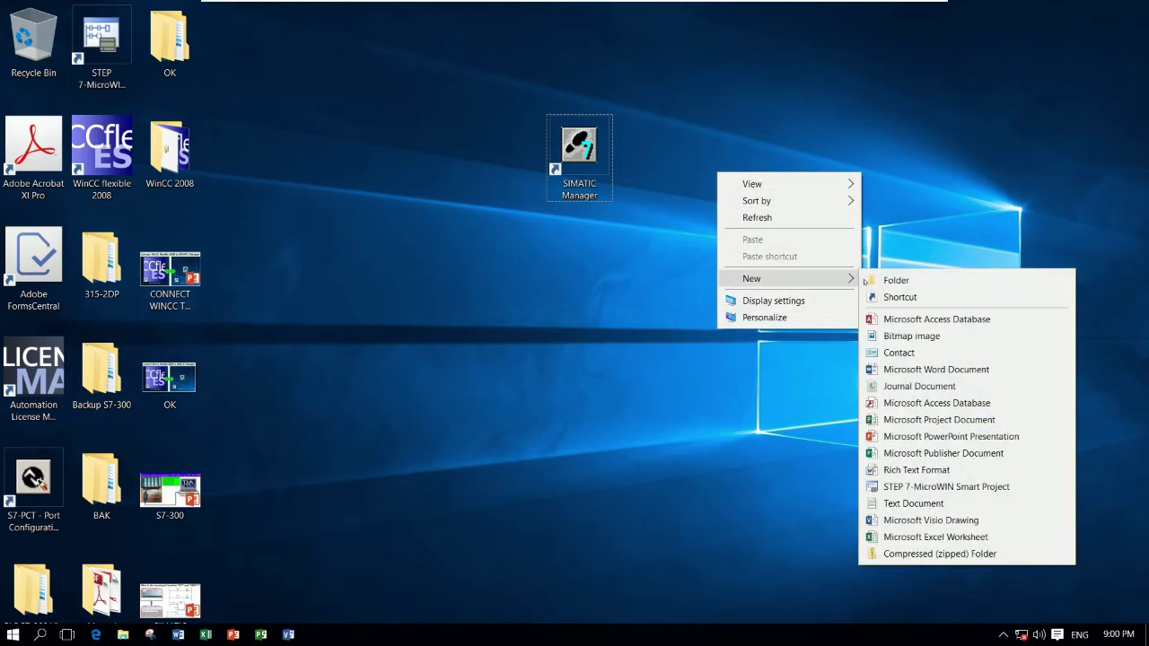
click(885, 277)
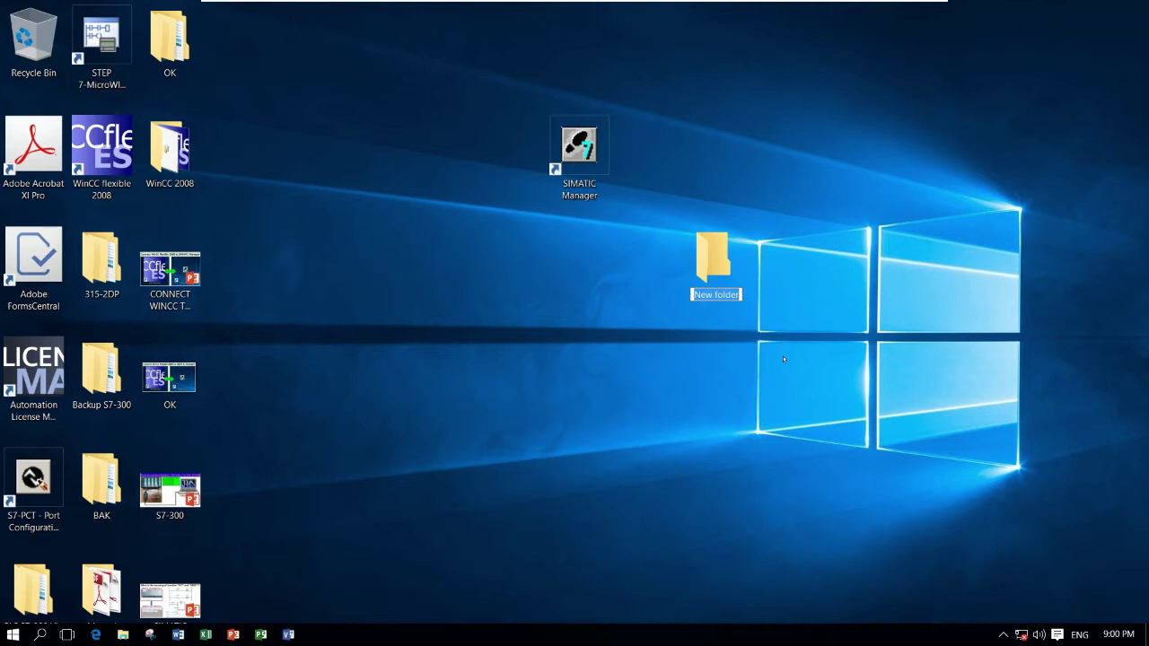
Step: Name the folder 'Uploading PLC S7-300', move it to the top row, and start SIMATIC Manager
text(UP)
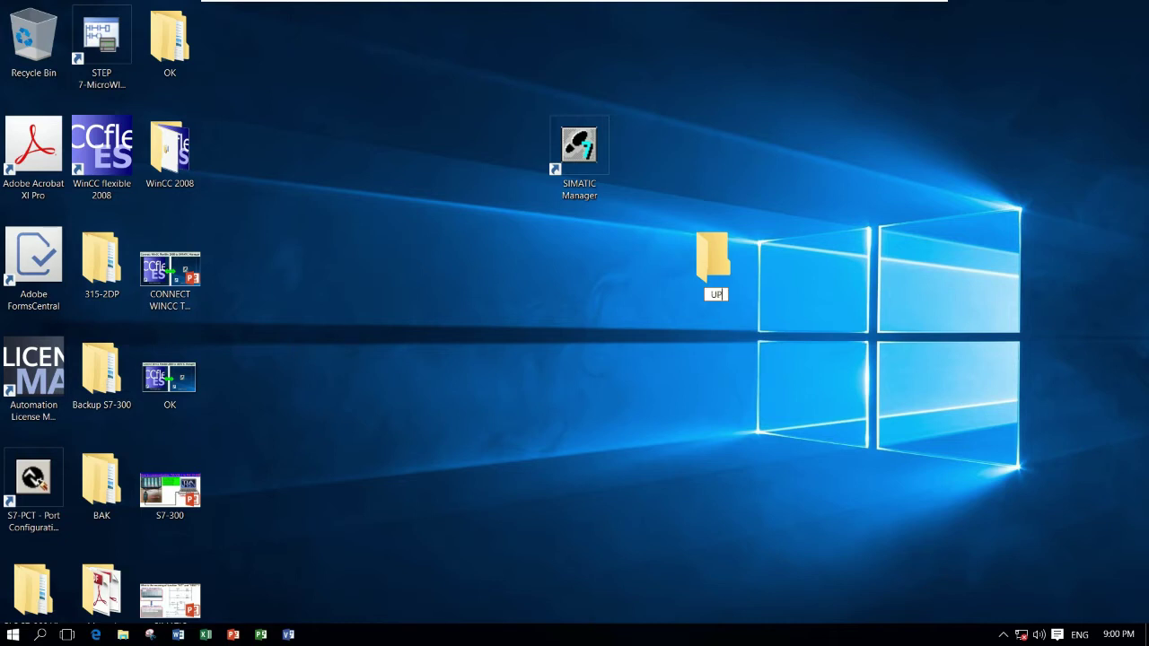
key(BackSpace)
text(ploading PLC)
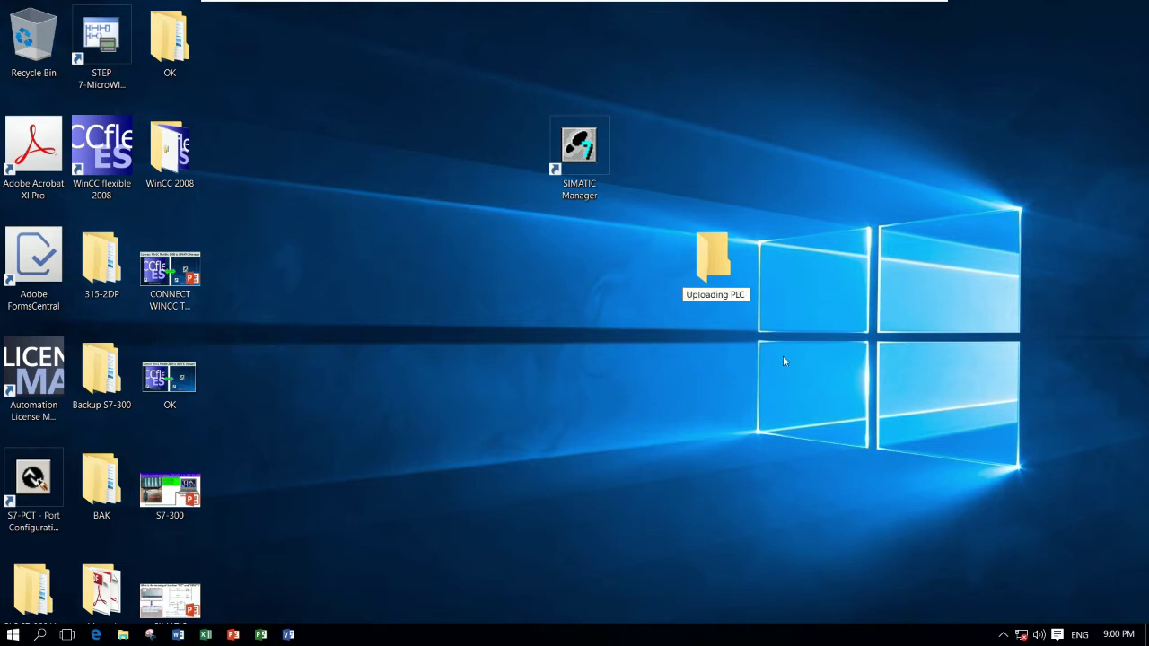
text( S7-)
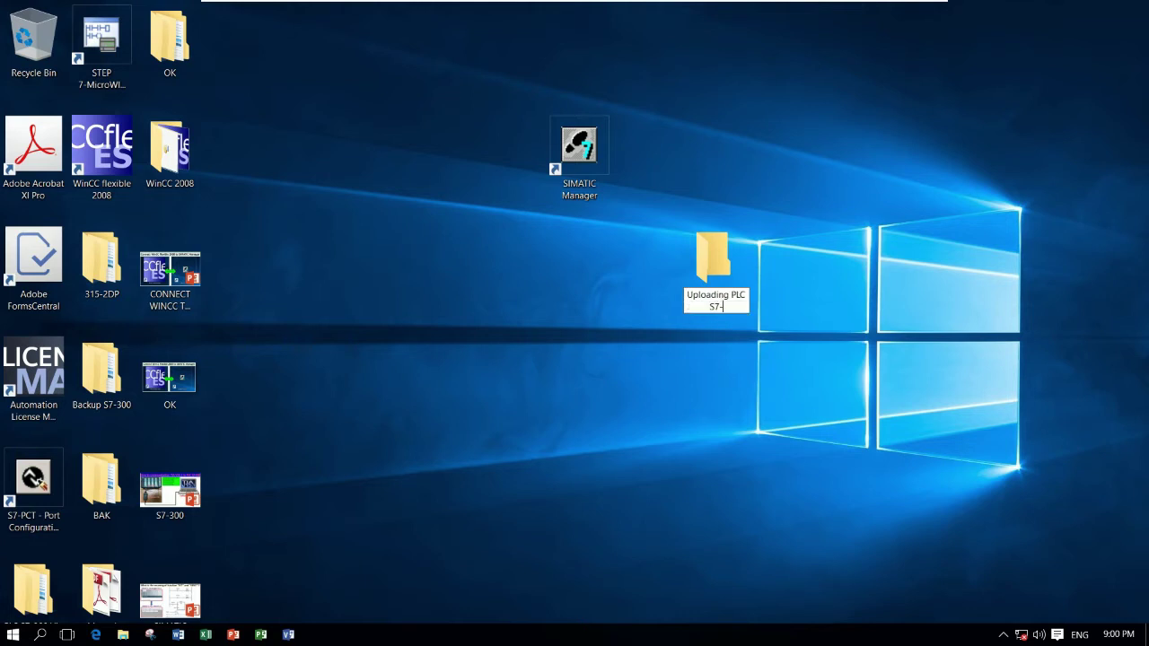
key(BackSpace)
text(-300)
key(Return)
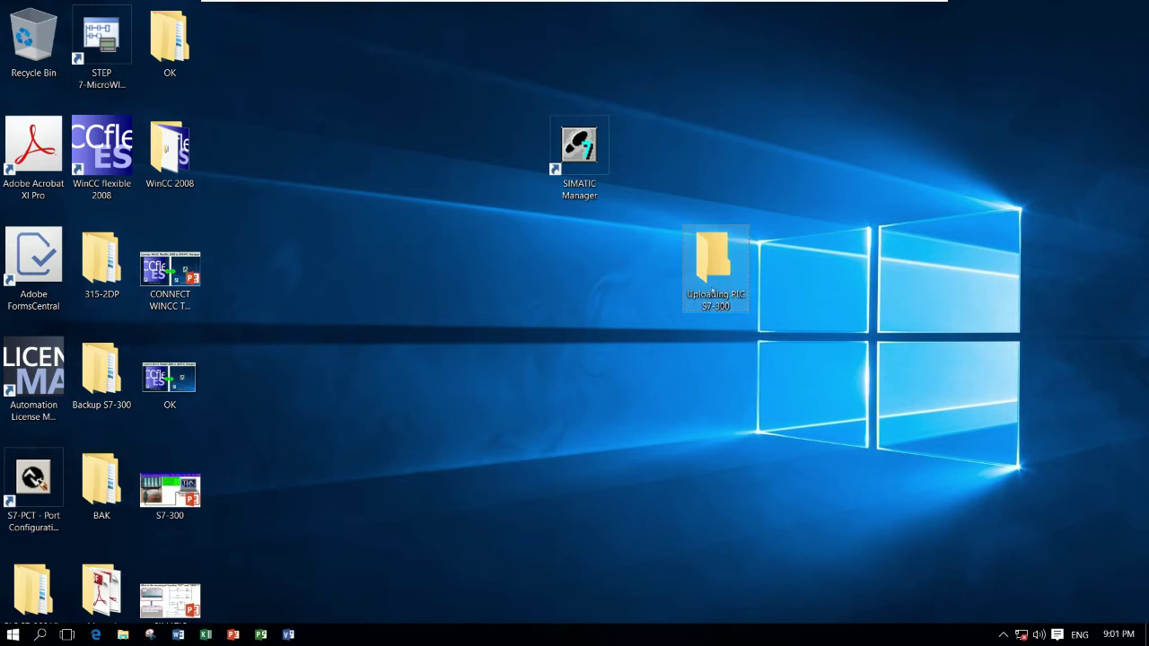
drag(715, 264, 700, 231)
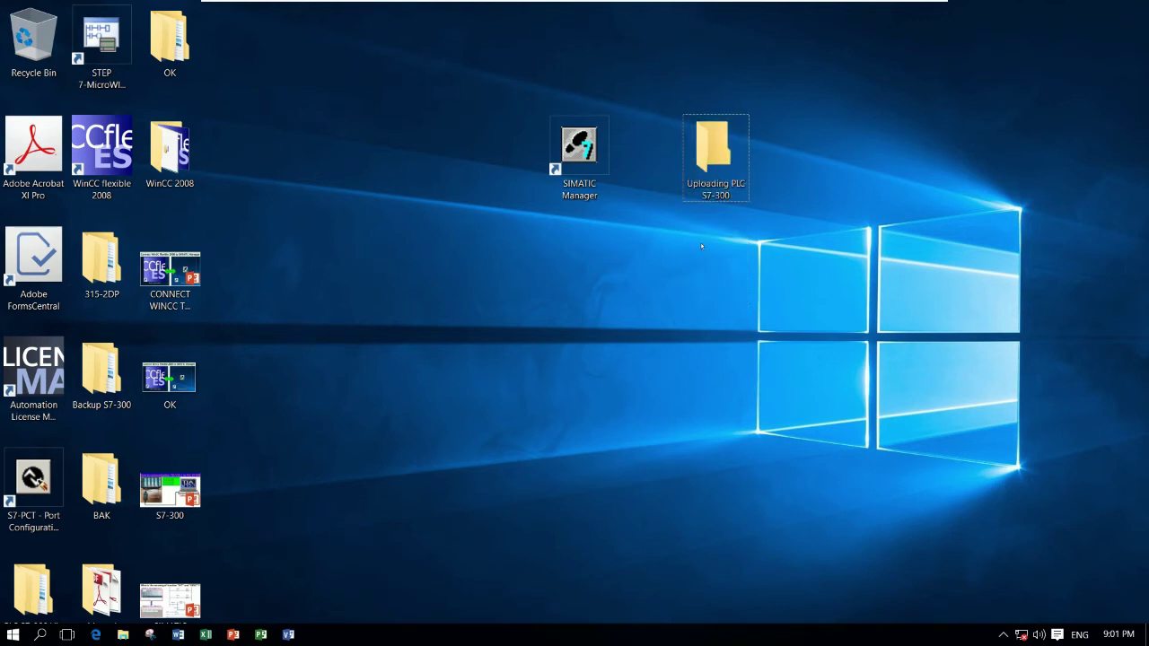
double_click(580, 150)
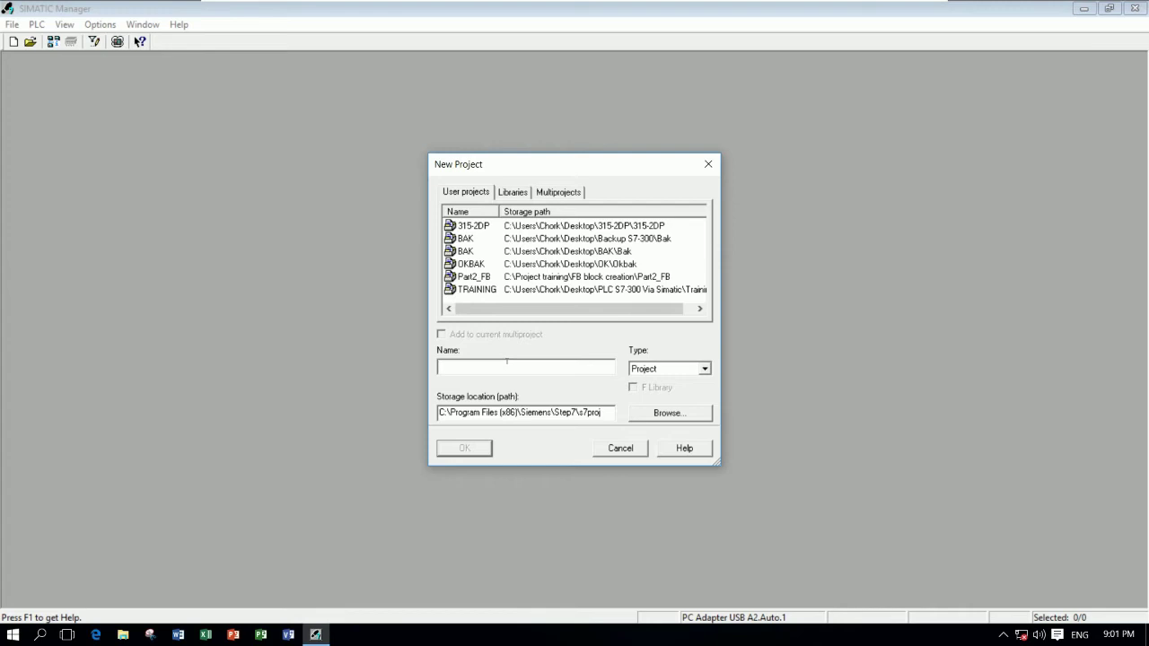
Step: Enter 'PLC S7-300 Backup' as the new project's name
text(PLC S7-300 Backup)
drag(564, 368, 393, 366)
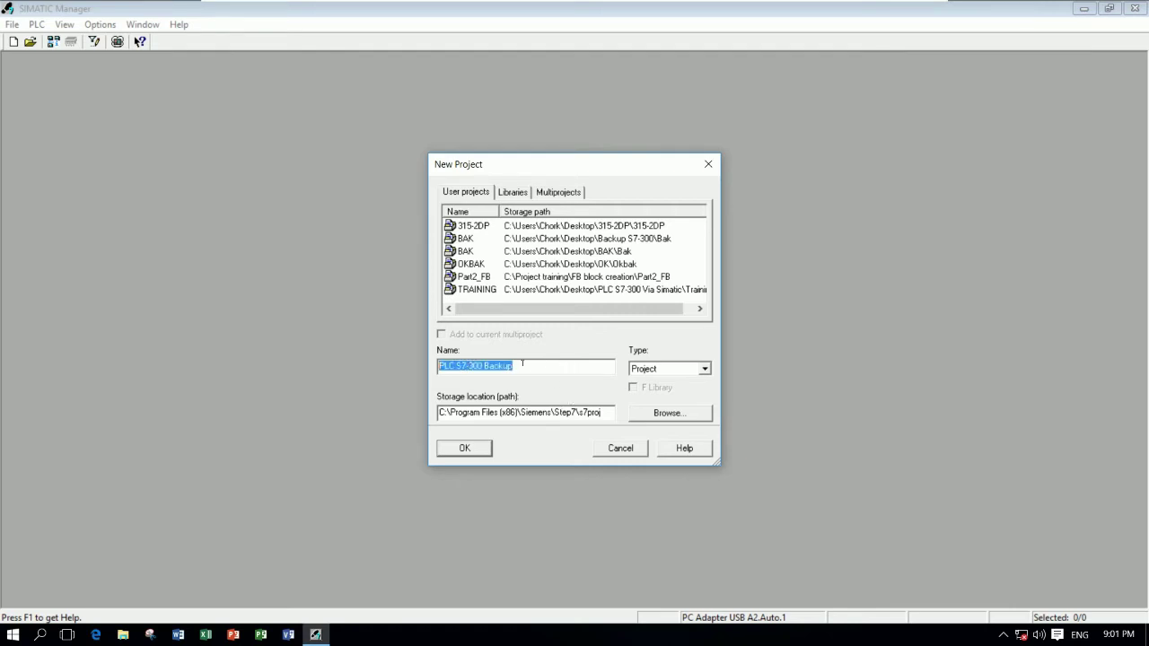
drag(523, 363, 426, 363)
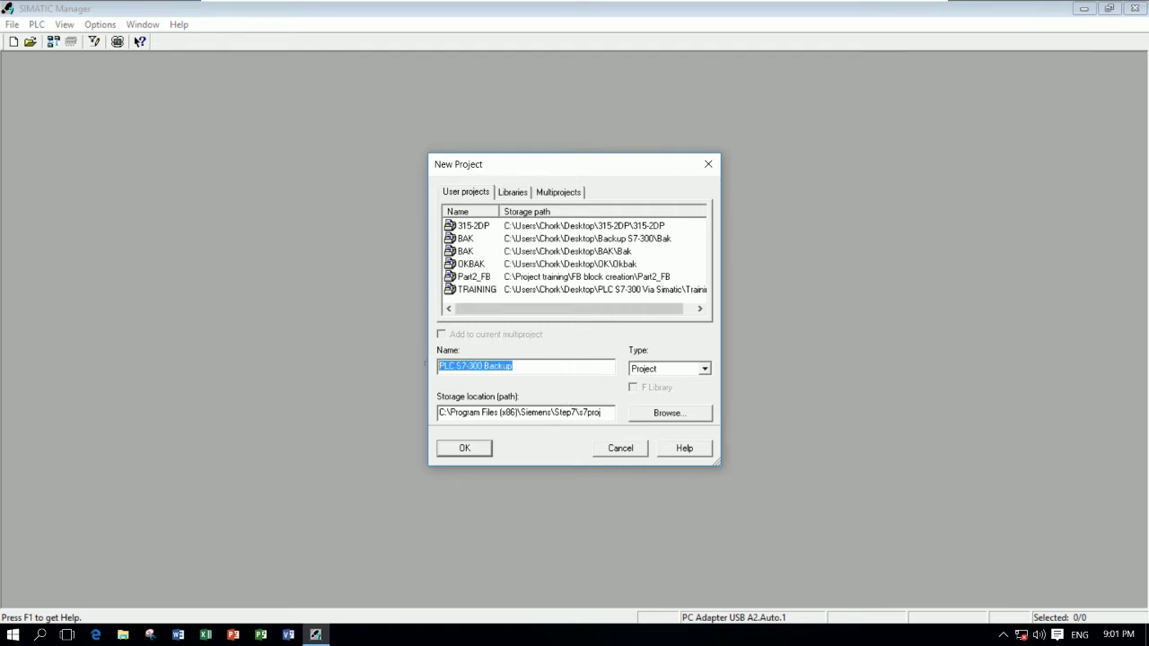
click(539, 366)
Step: Set the storage location to the Uploading PLC S7-300 folder and create the project
click(667, 413)
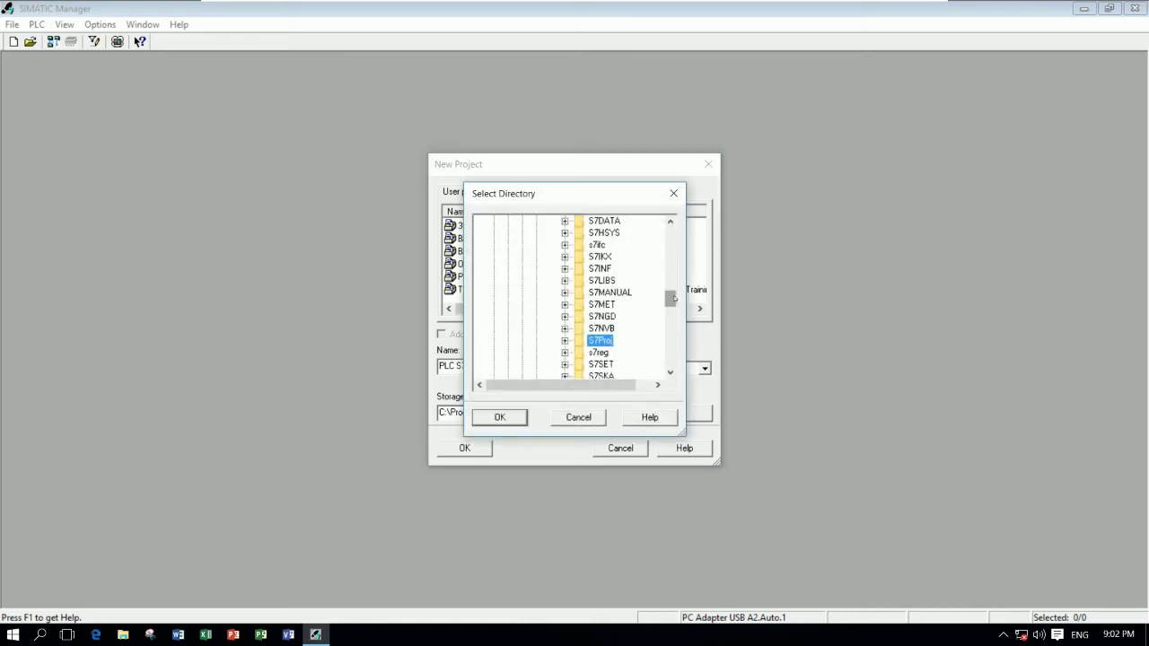
drag(670, 299, 670, 368)
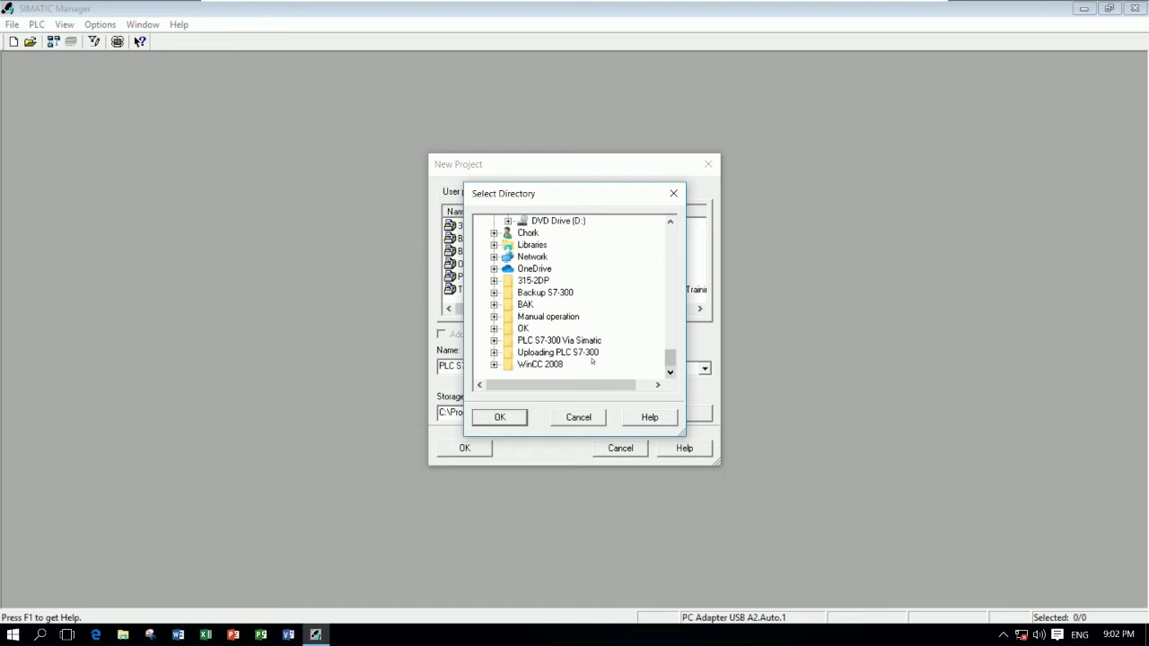
click(540, 357)
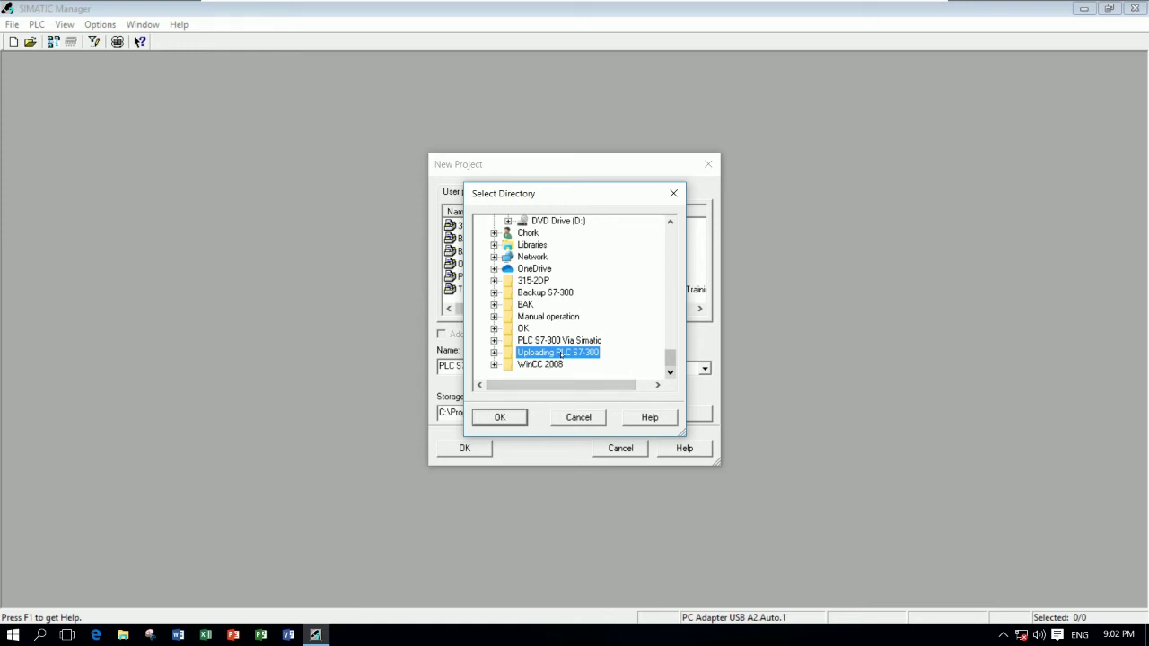
click(505, 418)
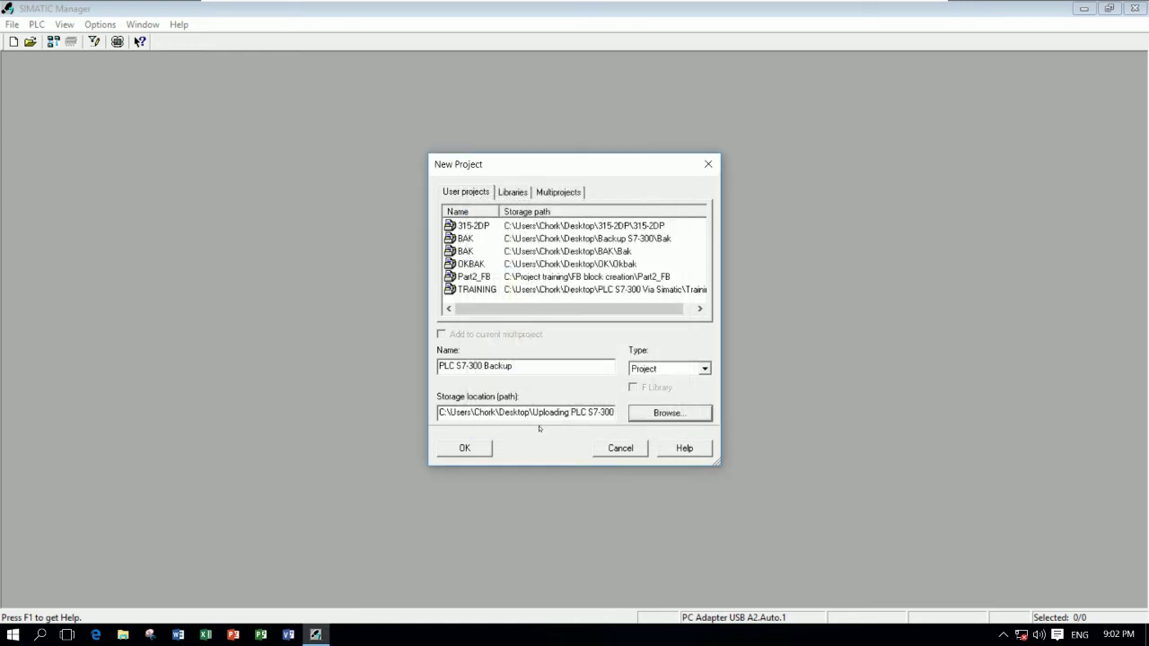
click(466, 449)
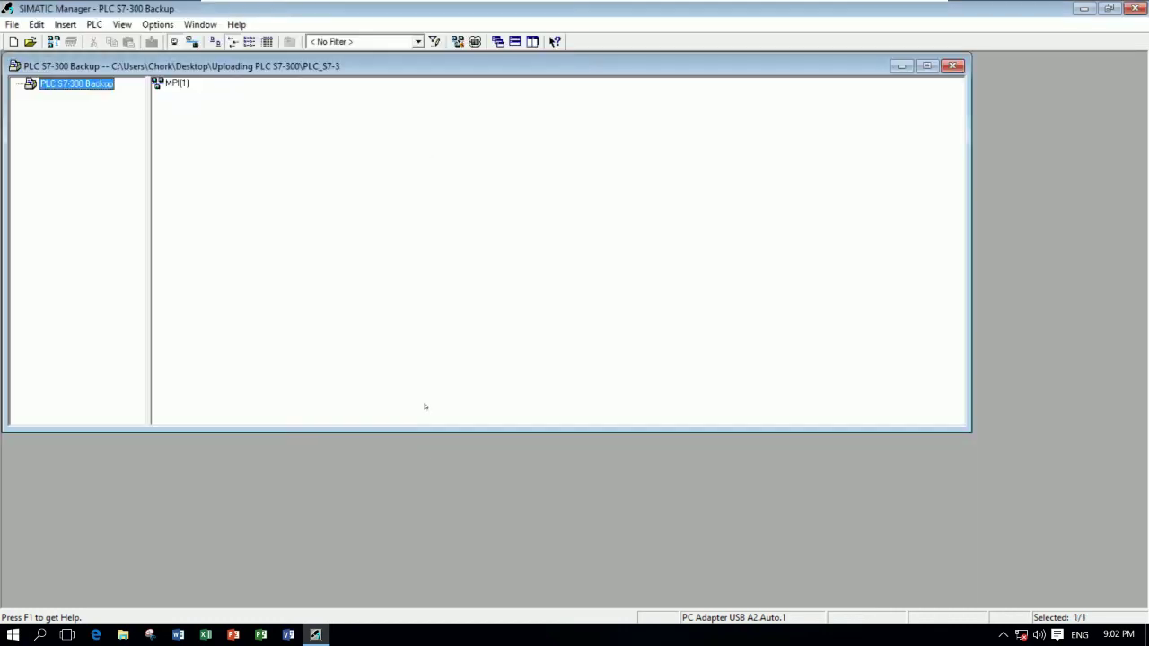
Step: Maximize the project window, route the USB adapter to the virtual machine, and minimize SIMATIC Manager
double_click(364, 68)
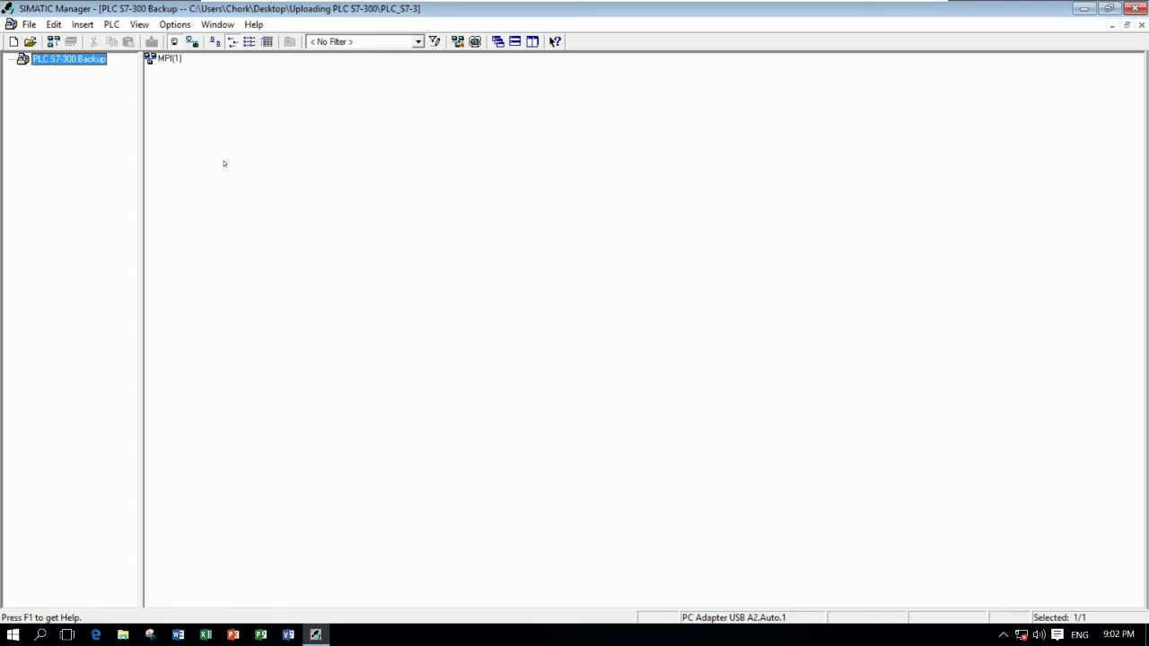
click(467, 304)
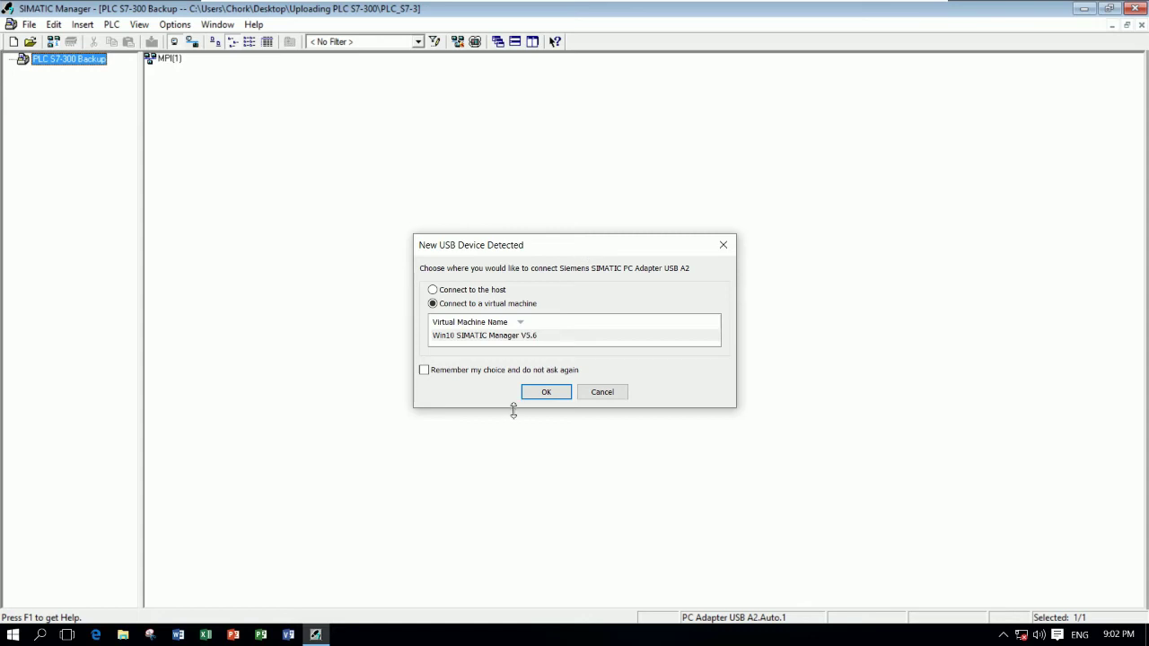
click(543, 393)
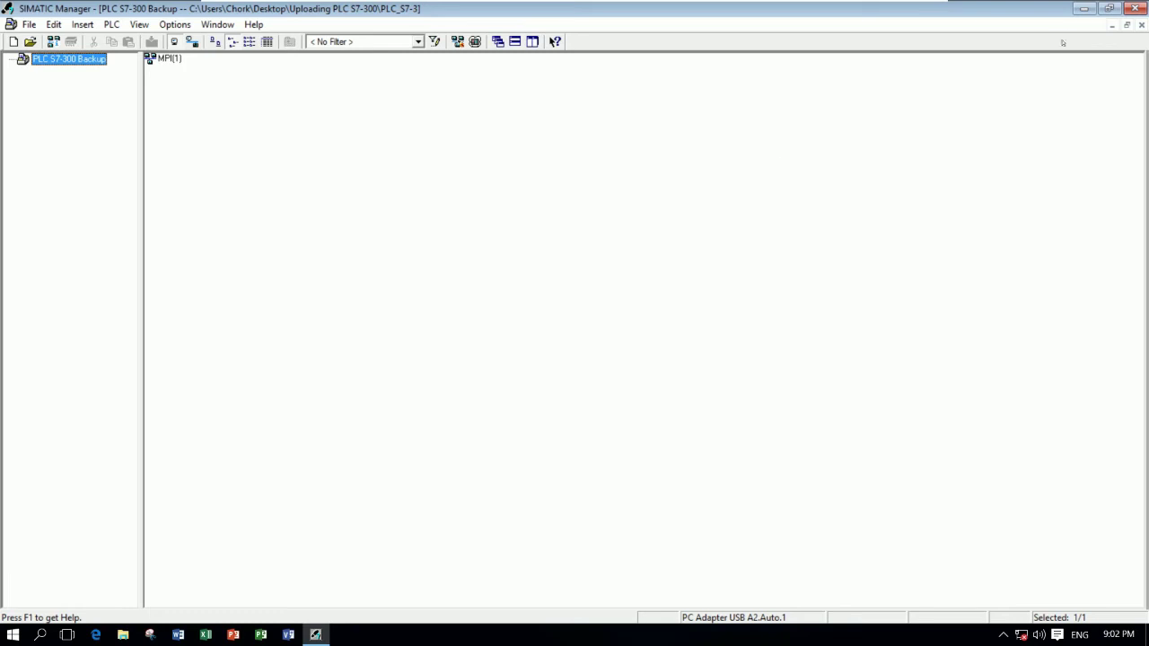
click(1084, 8)
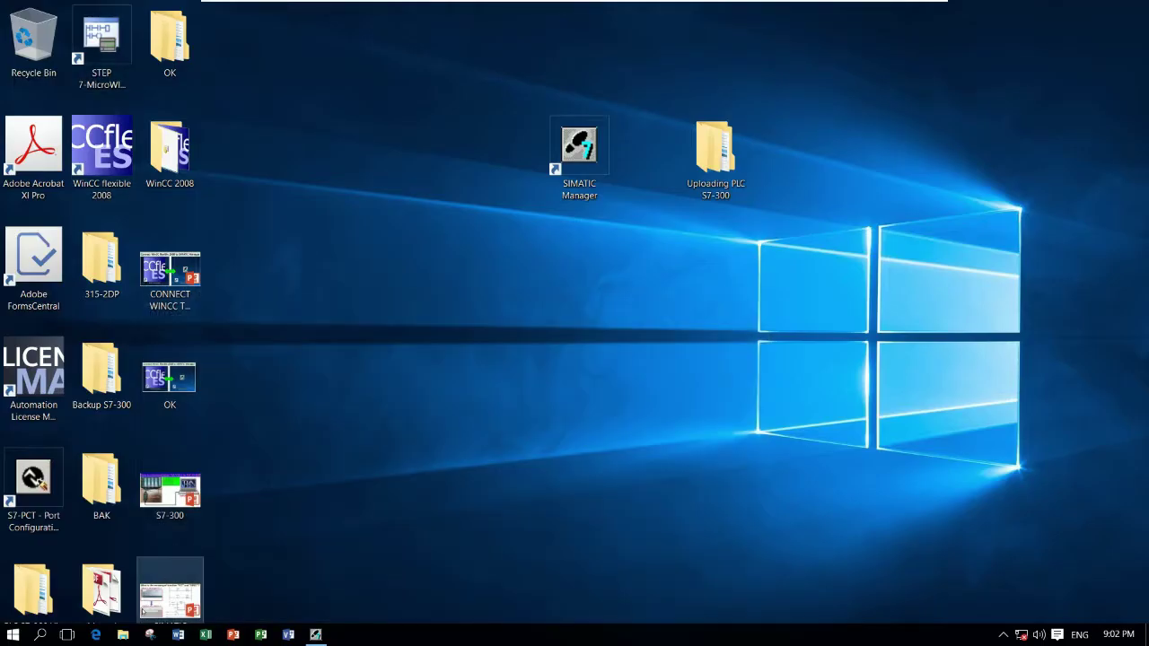
Step: Open Computer Management from This PC and show Device Manager
click(123, 635)
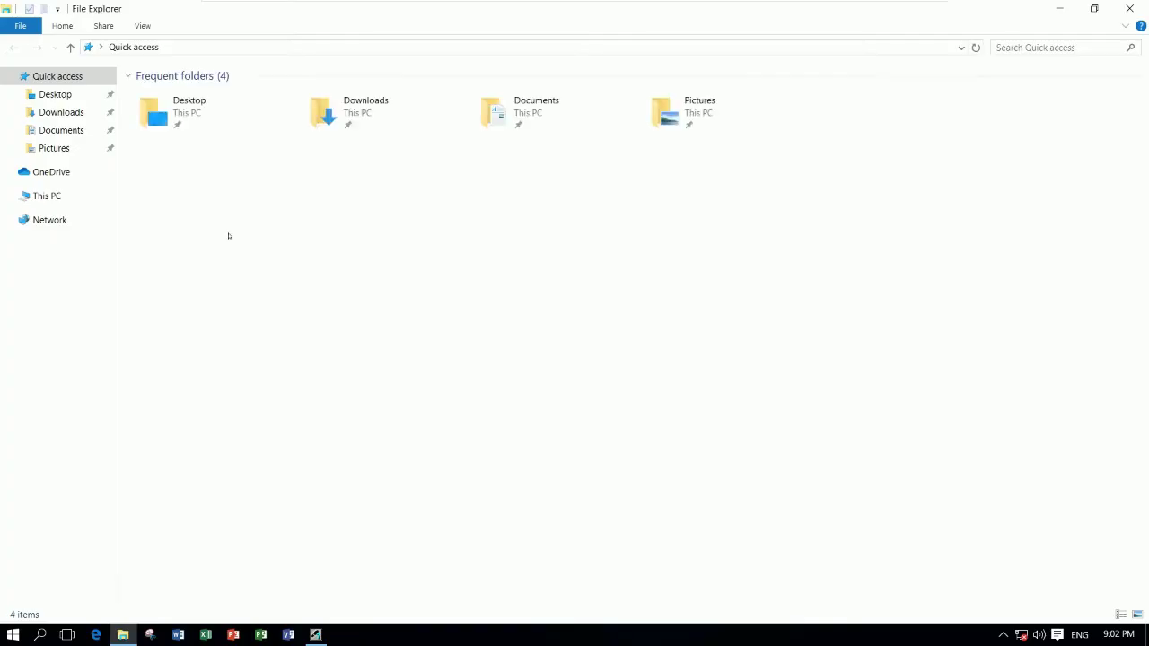
right_click(46, 195)
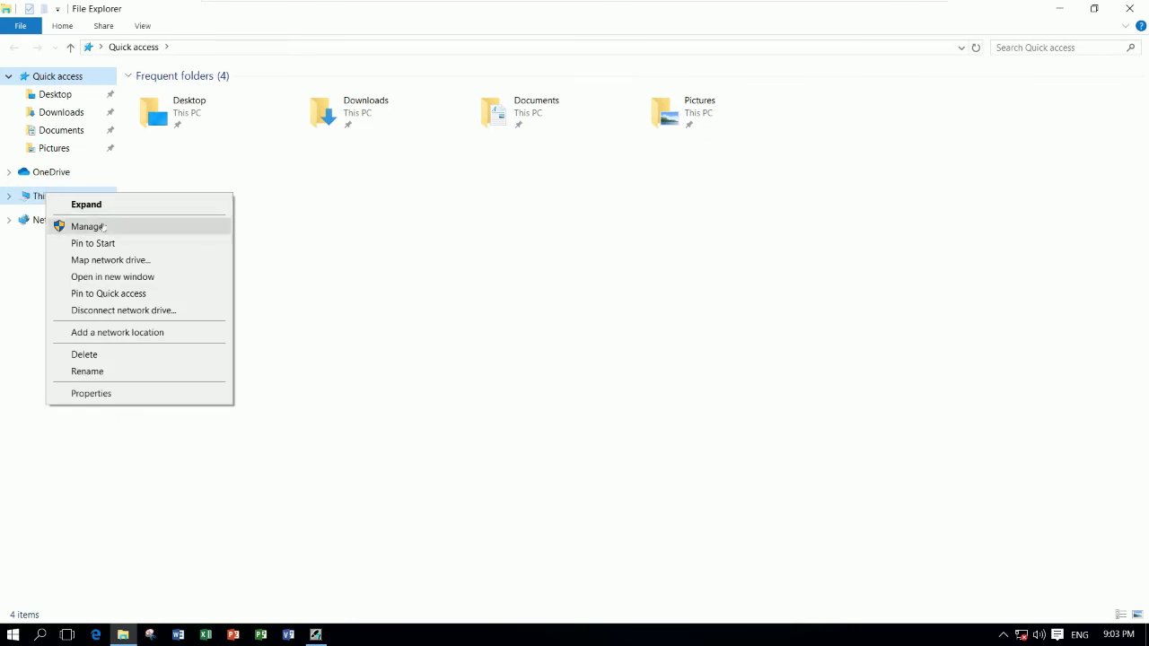
click(57, 223)
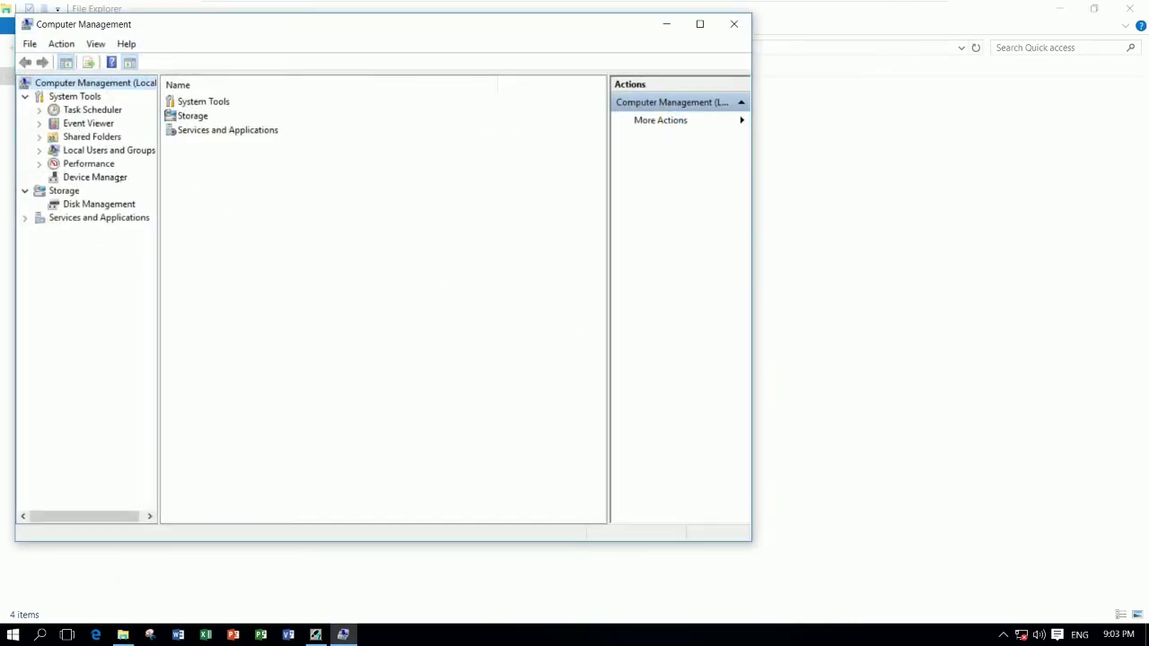
click(112, 179)
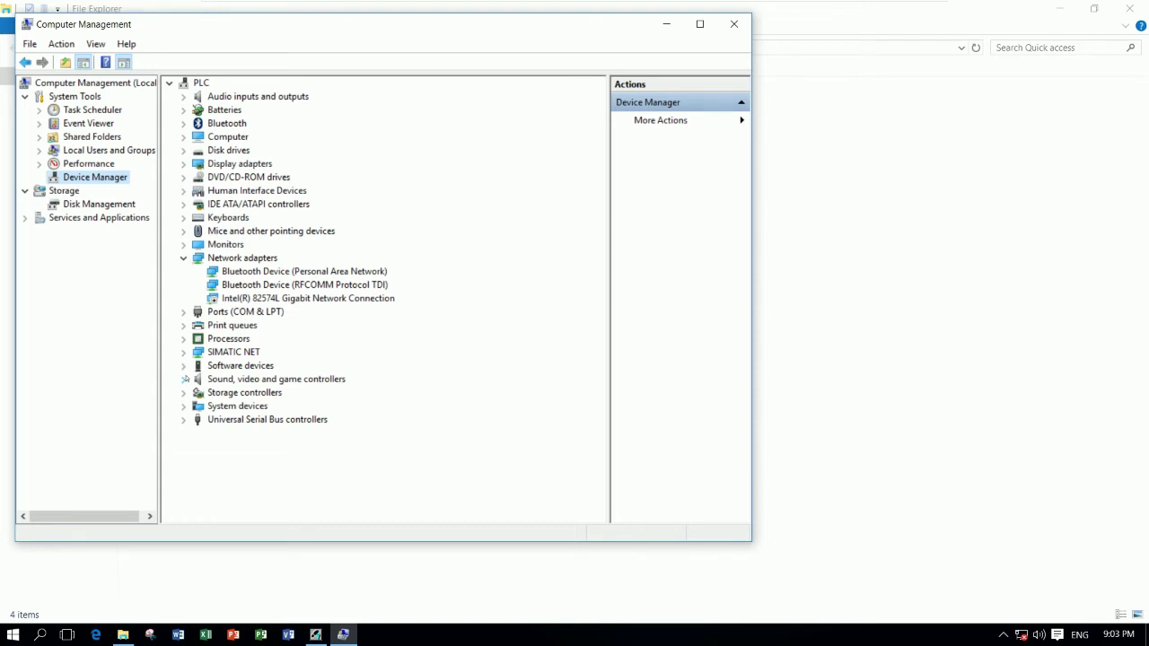
Step: Expand SIMATIC NET and review the USB A2, RS232, DP and FDL driver entries
click(184, 353)
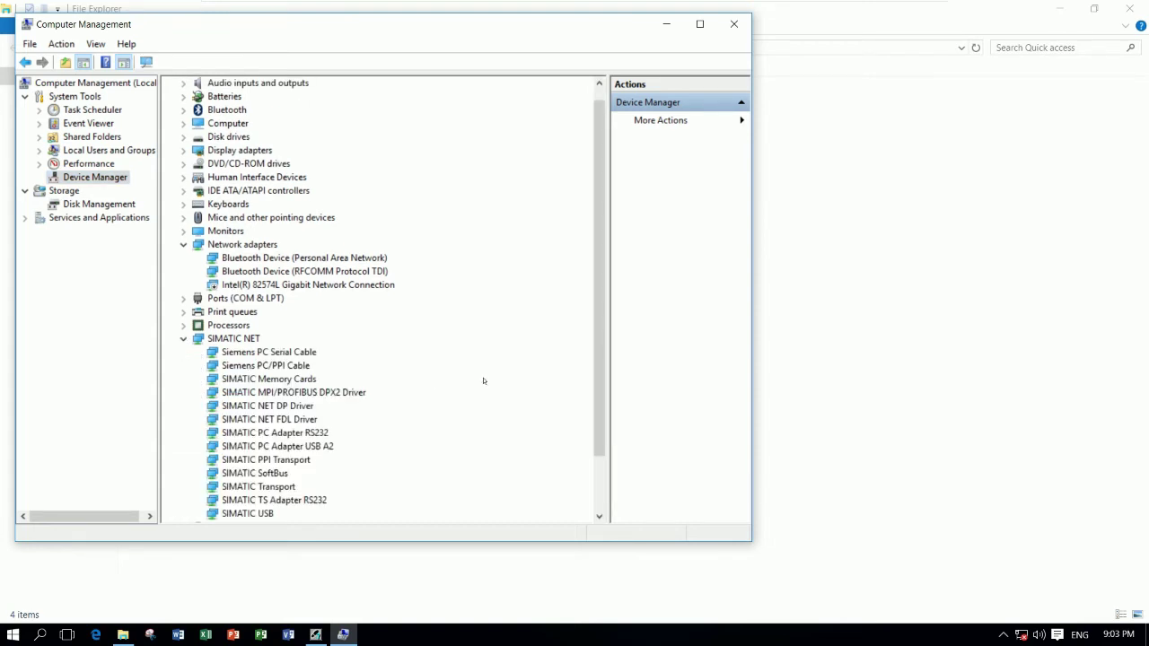
drag(601, 338, 600, 391)
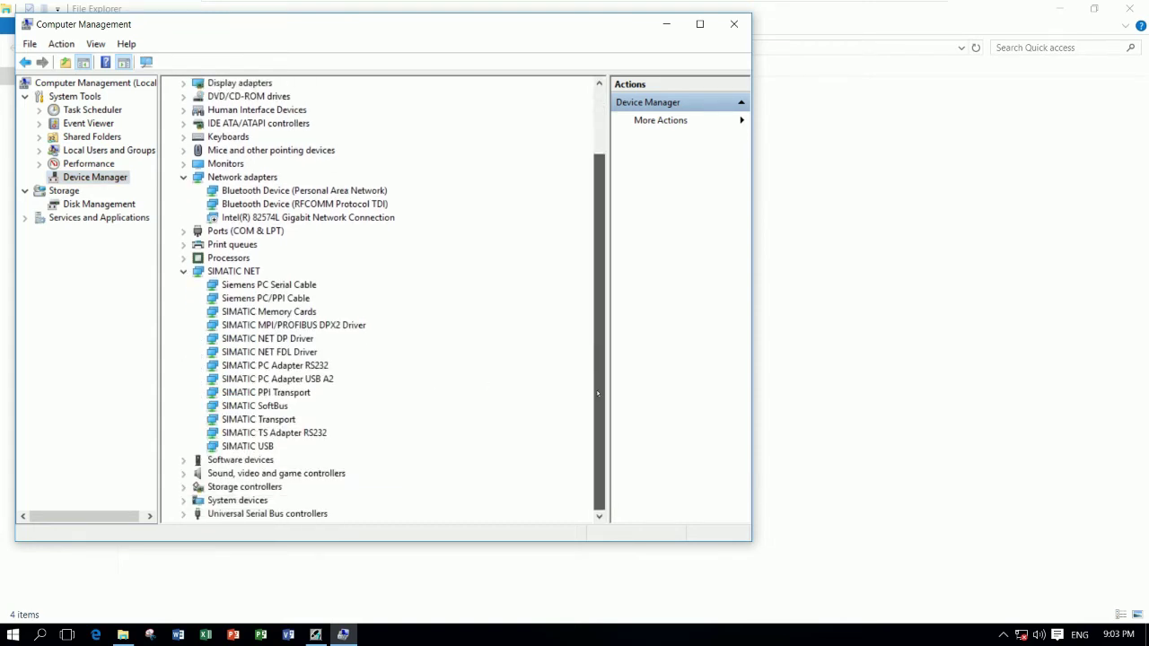
click(302, 381)
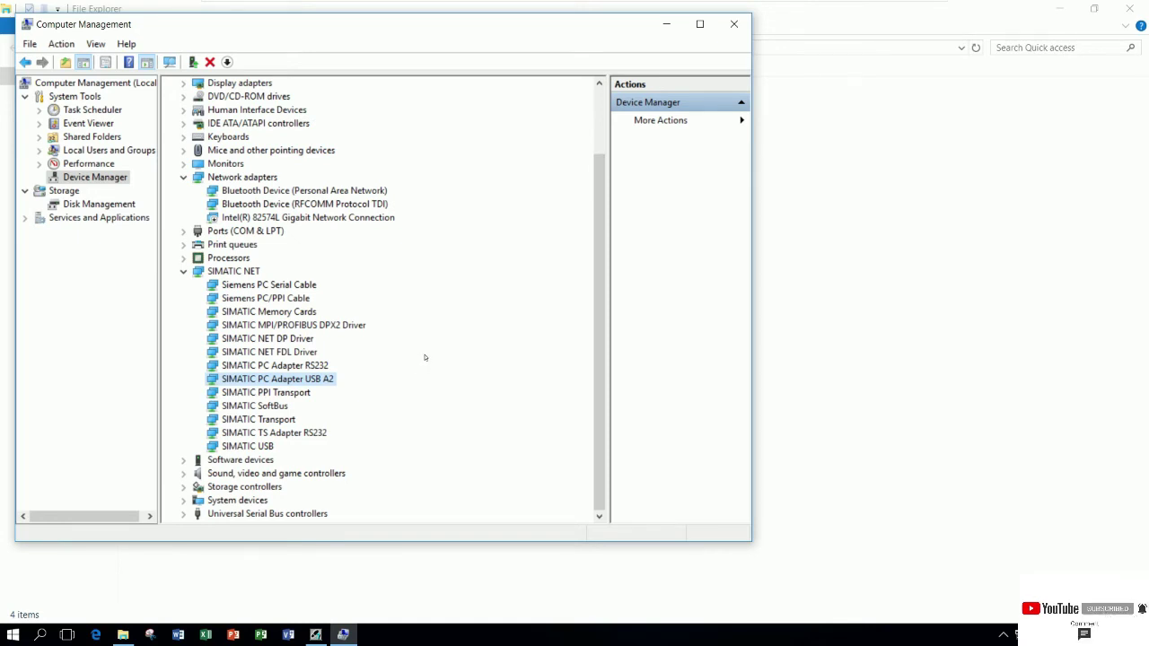
click(287, 419)
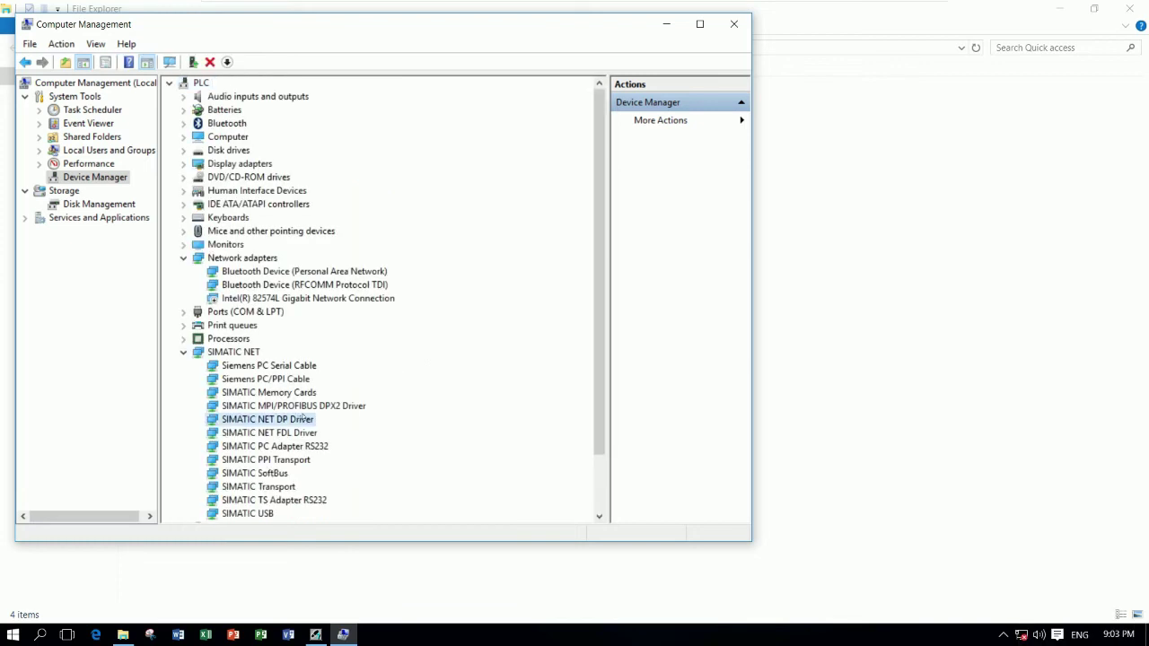
scroll(368, 419, down, 1)
click(273, 406)
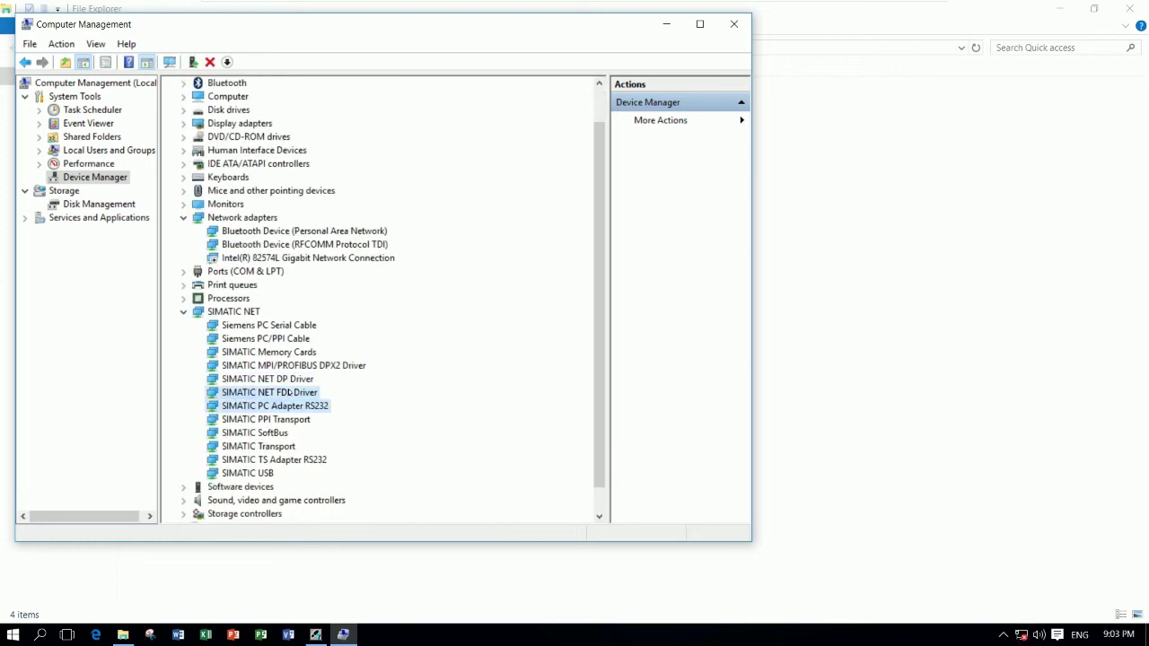
click(291, 393)
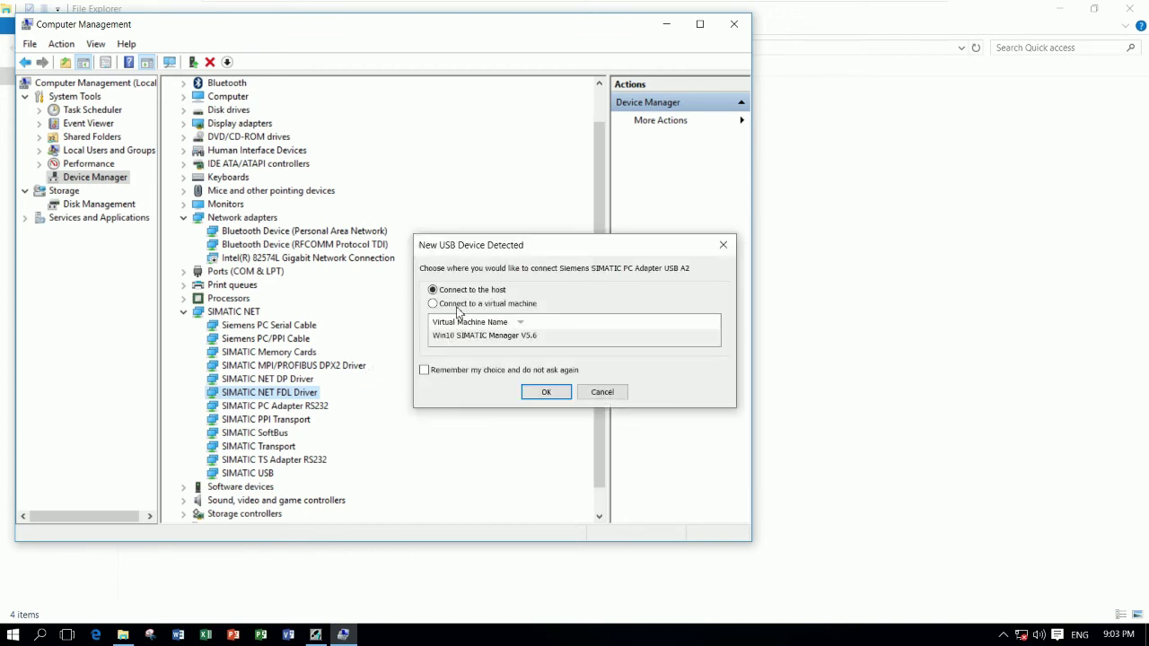
Step: Connect the SIMATIC PC Adapter USB A2 to the virtual machine and select it
click(460, 307)
click(551, 397)
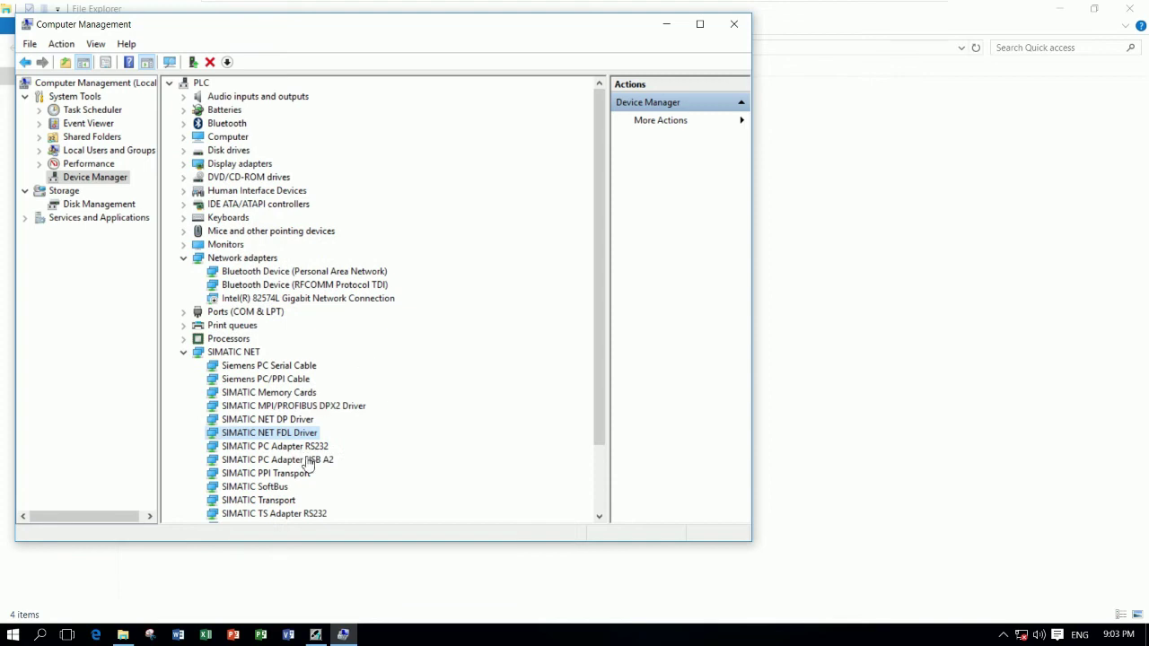
click(309, 461)
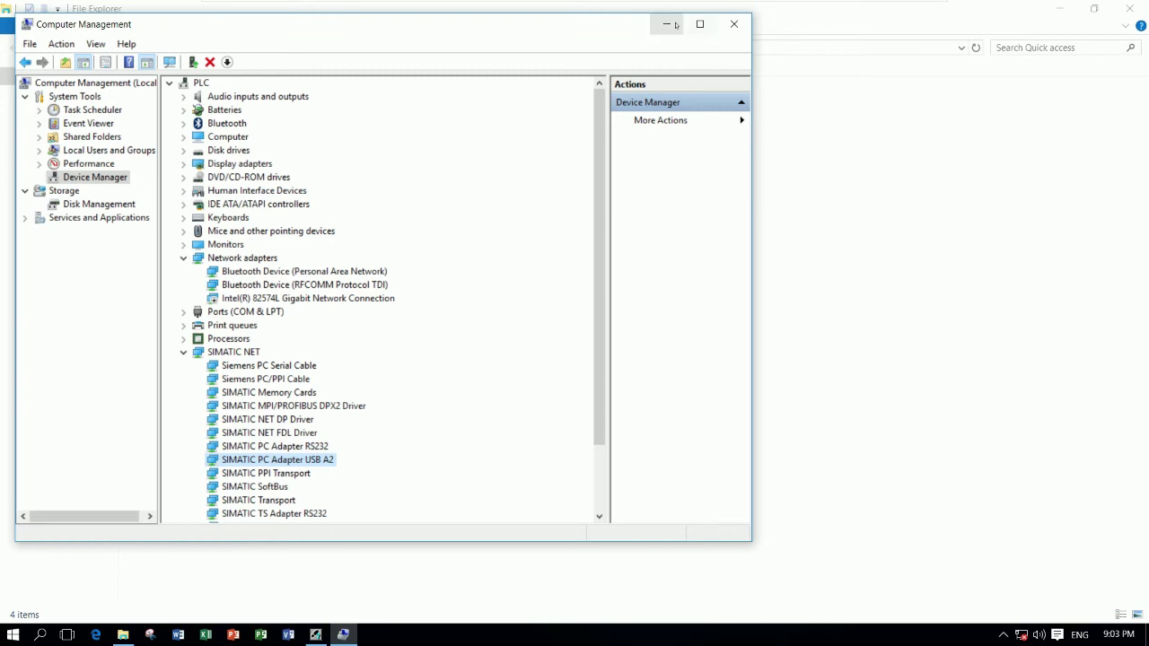
Step: Close Computer Management and File Explorer and return to SIMATIC Manager
click(736, 24)
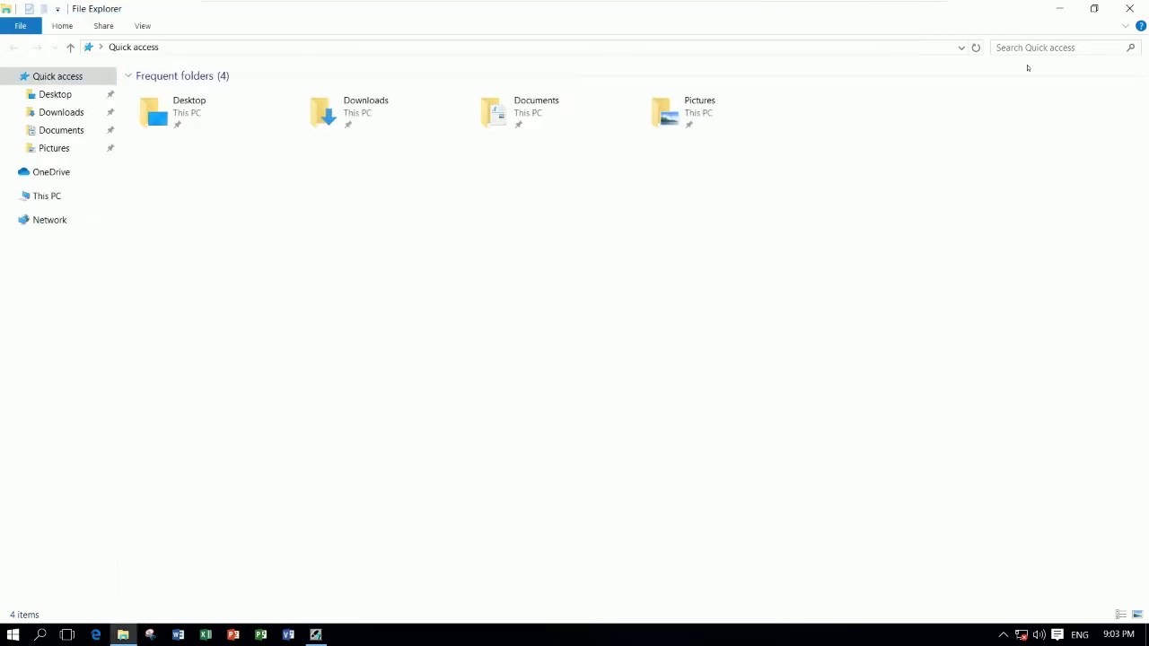
click(1129, 9)
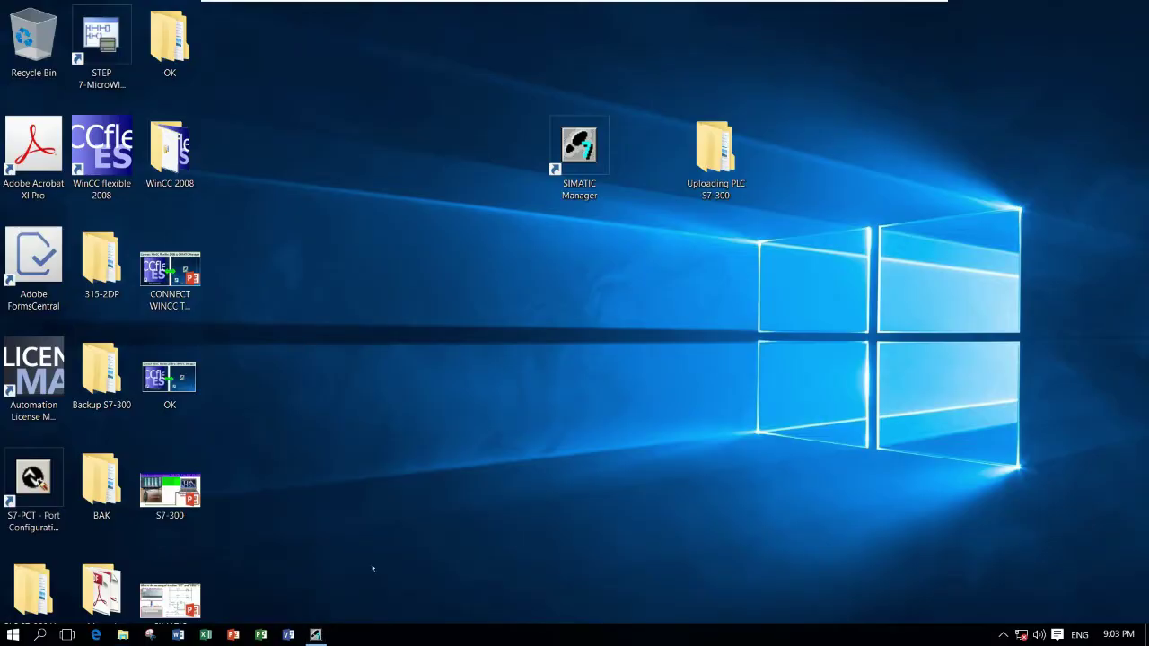
click(316, 635)
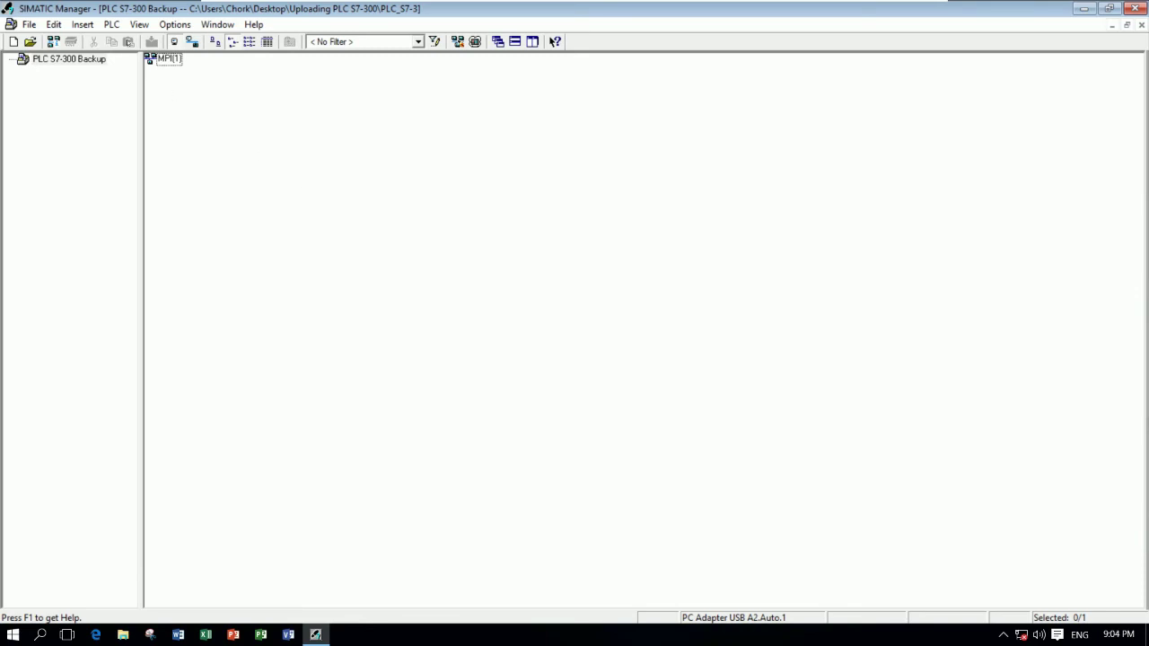
Step: Choose Upload Station to PG from the PLC menu
click(109, 26)
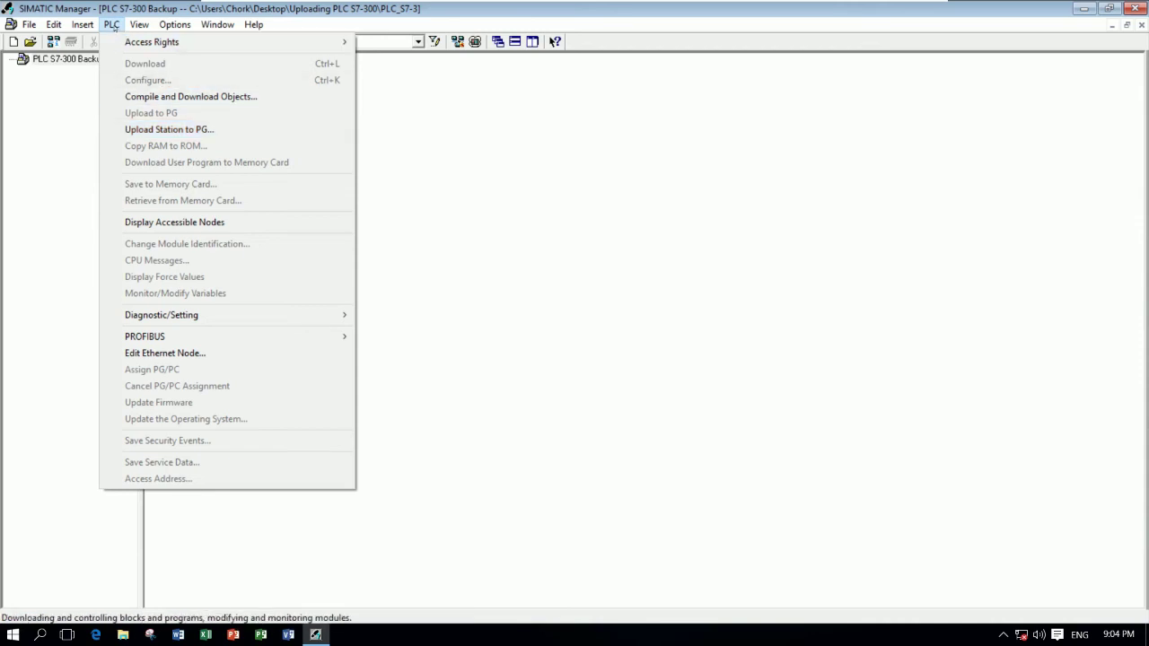
click(112, 25)
click(112, 25)
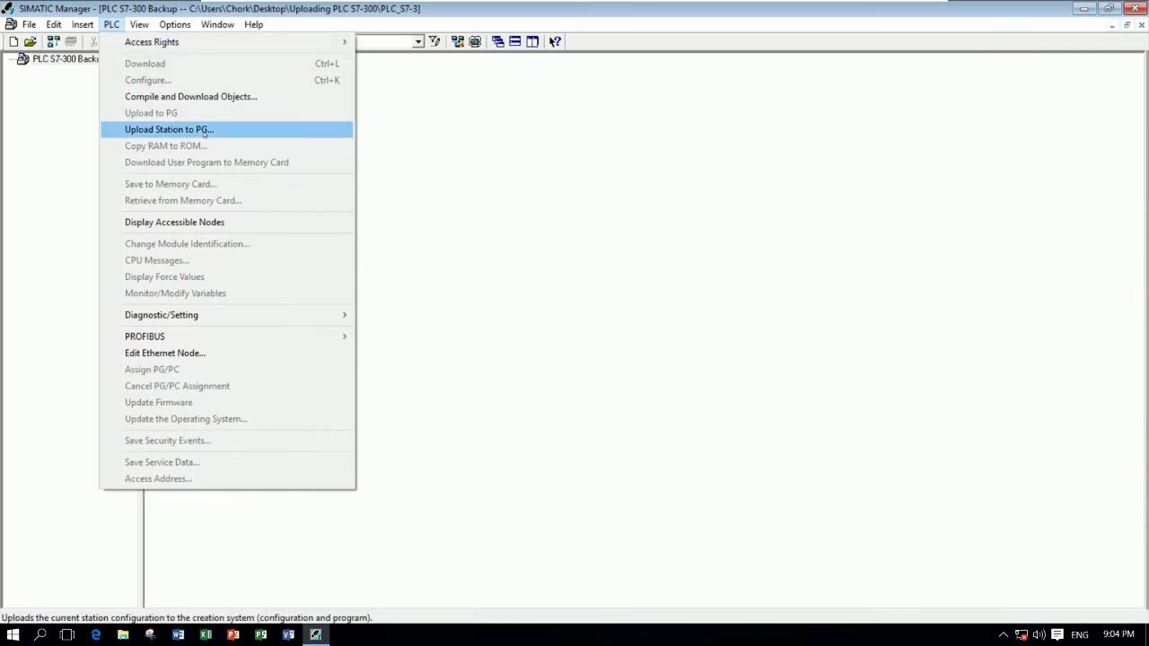
click(229, 134)
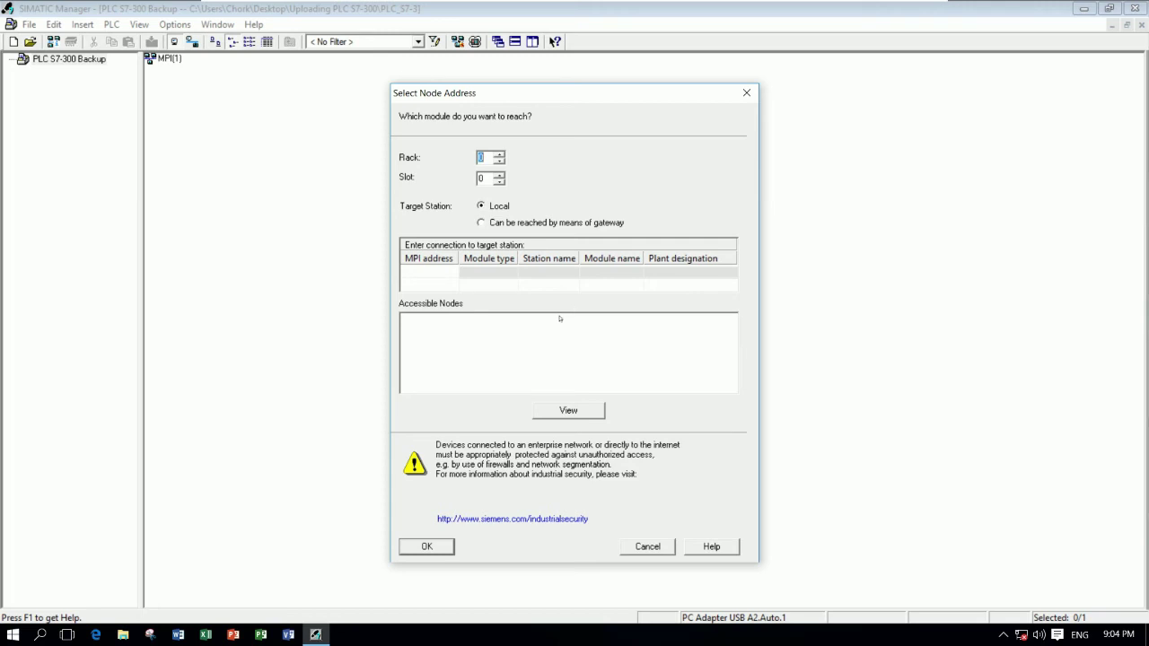
Step: List accessible nodes and upload from the CPU 315-2 DP at MPI address 2
click(504, 208)
click(568, 411)
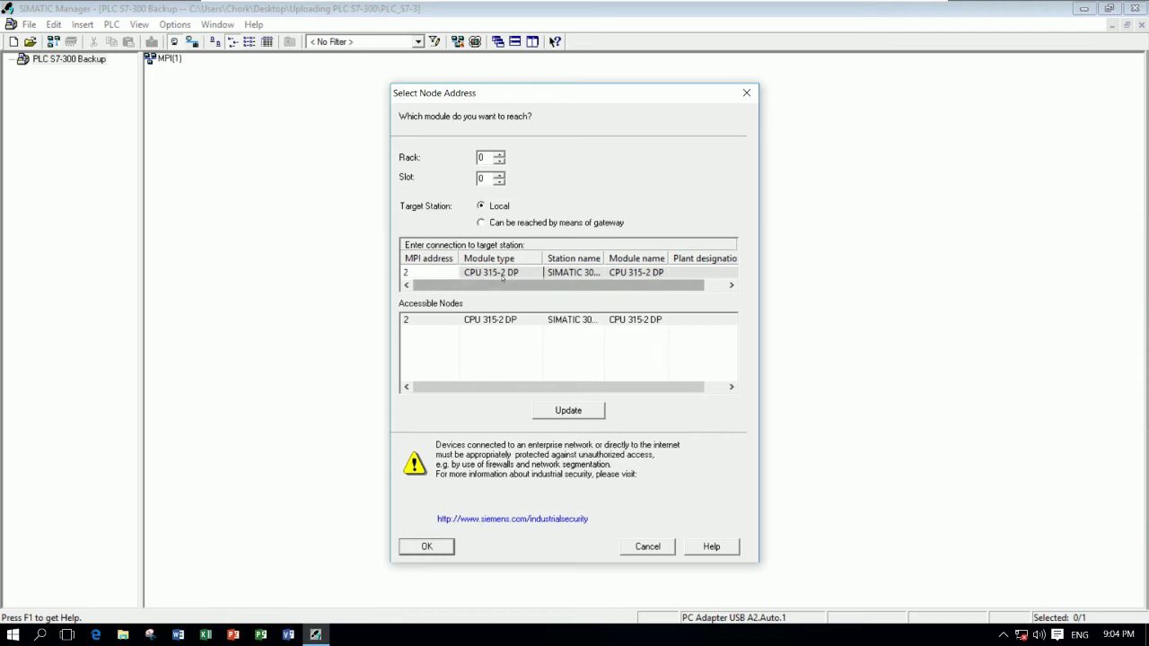
click(505, 273)
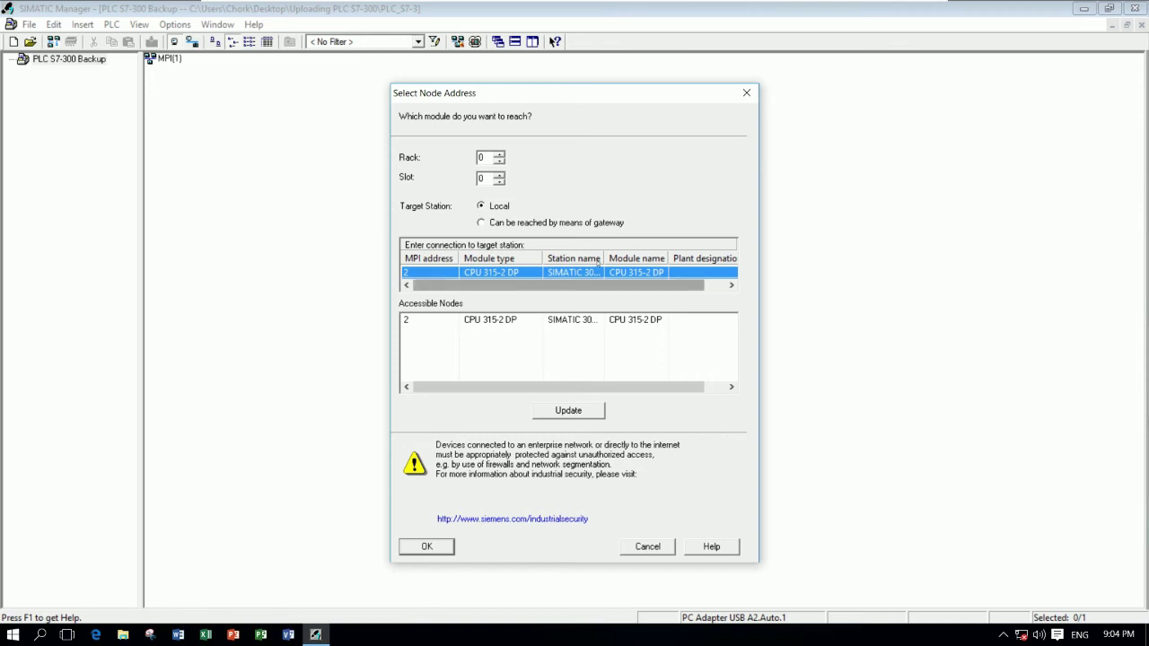
drag(601, 258, 635, 255)
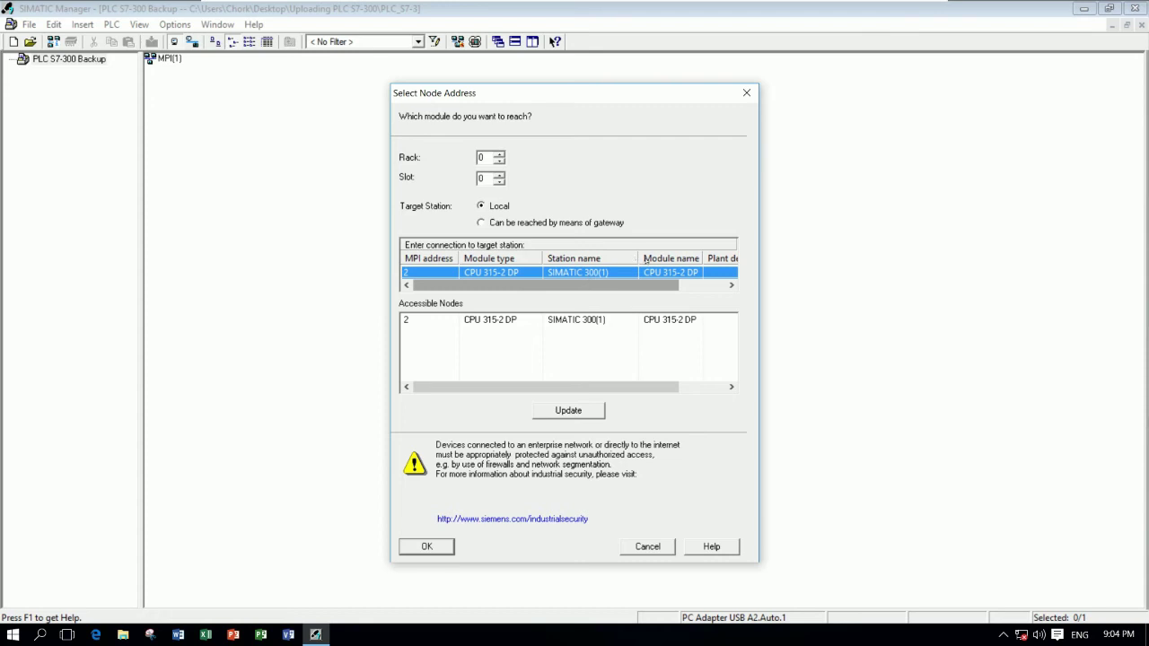
drag(639, 258, 623, 257)
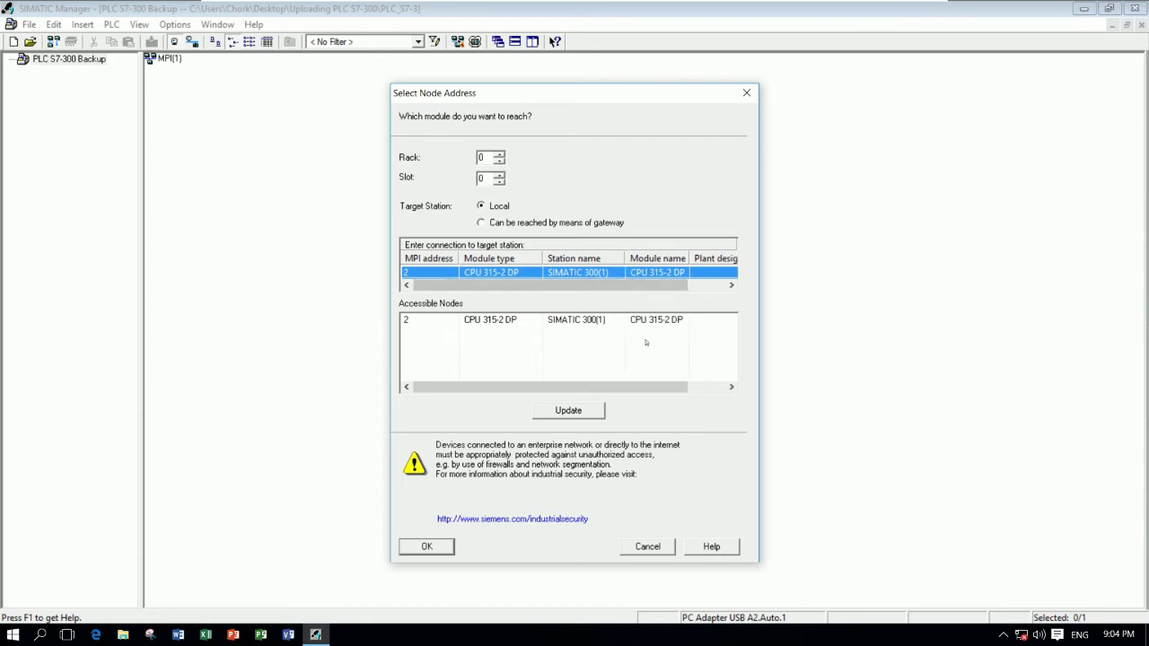
click(496, 325)
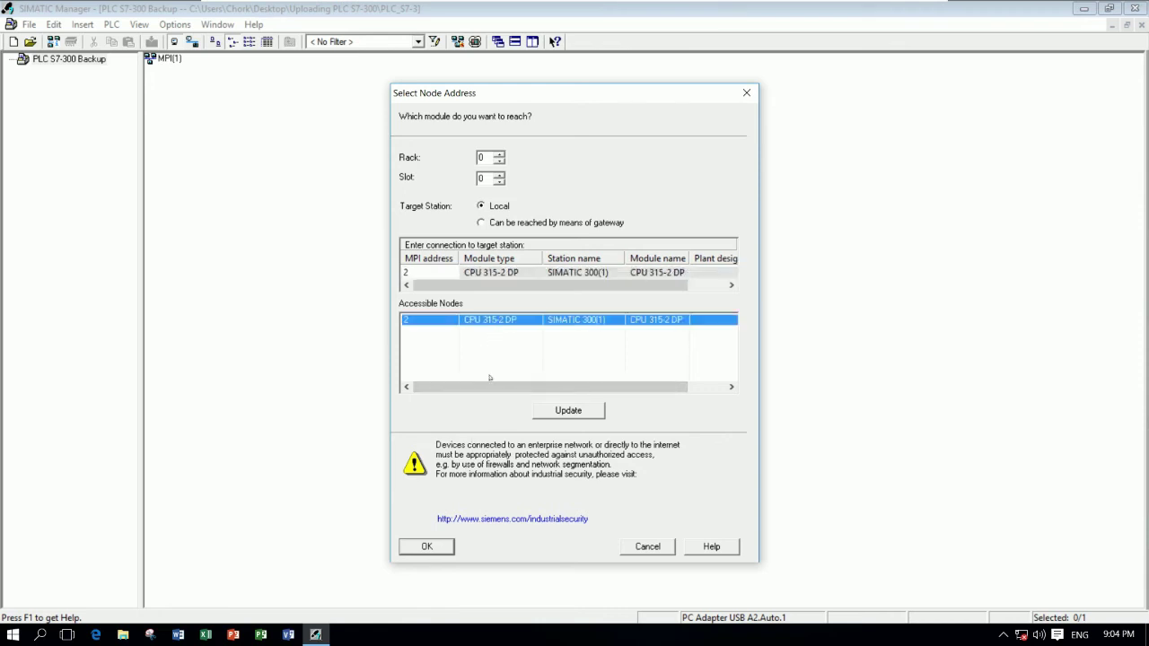
click(428, 548)
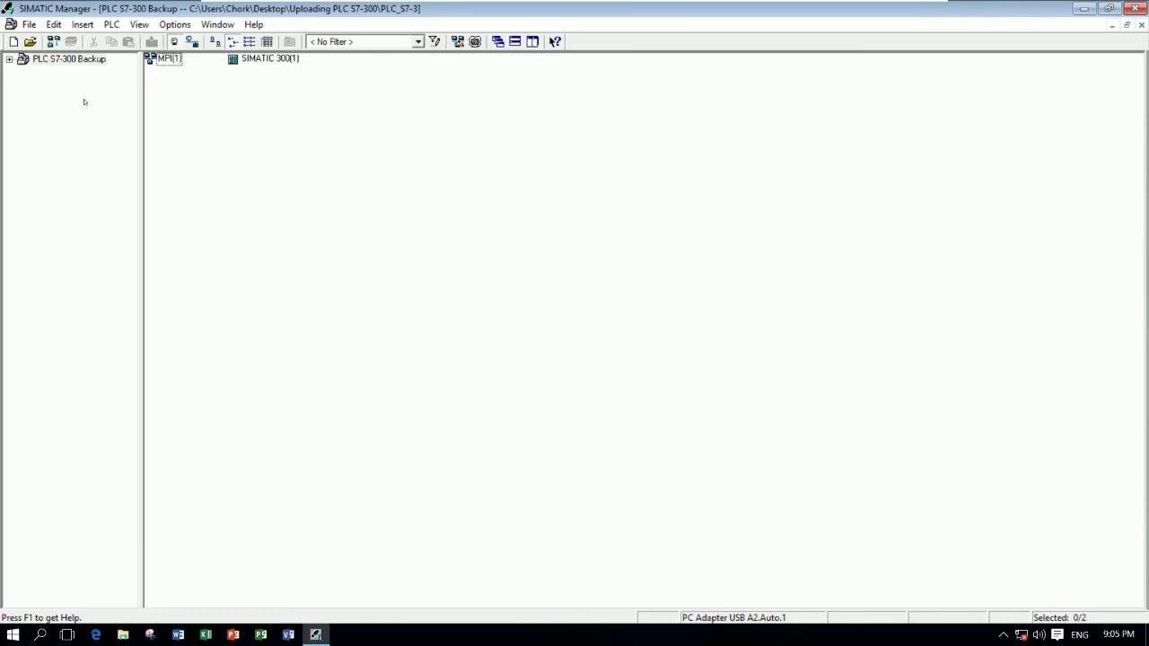
Step: Expand PLC S7-300 Backup down to CPU 315-2 DP and open the station's Hardware
click(9, 59)
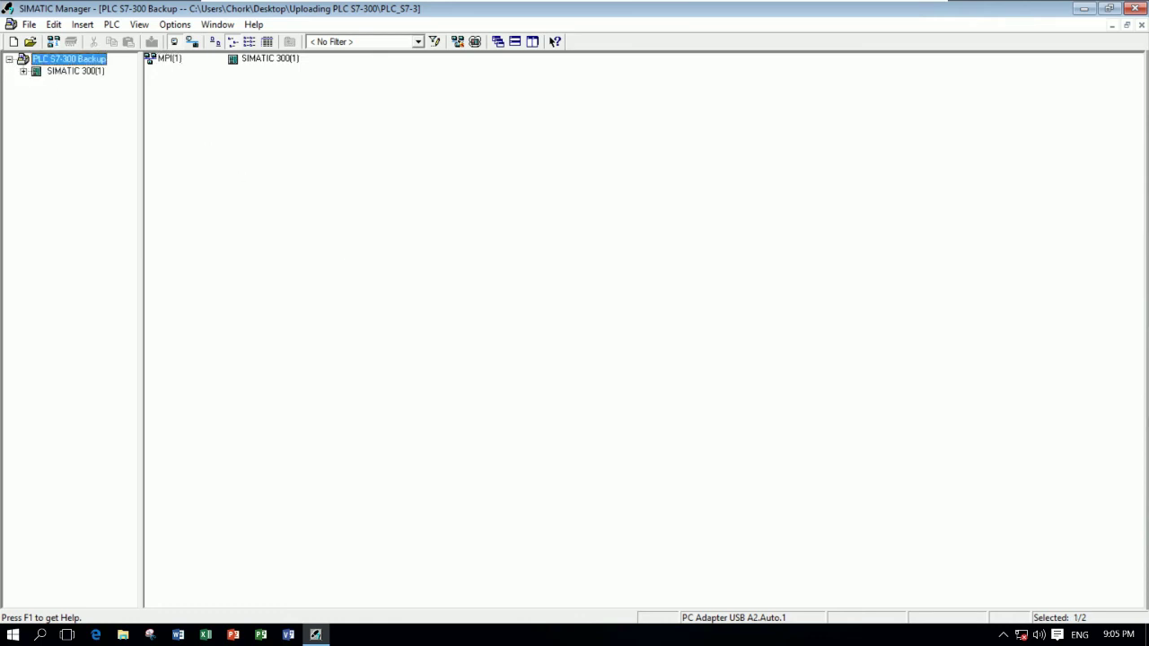
click(24, 71)
click(37, 82)
click(75, 71)
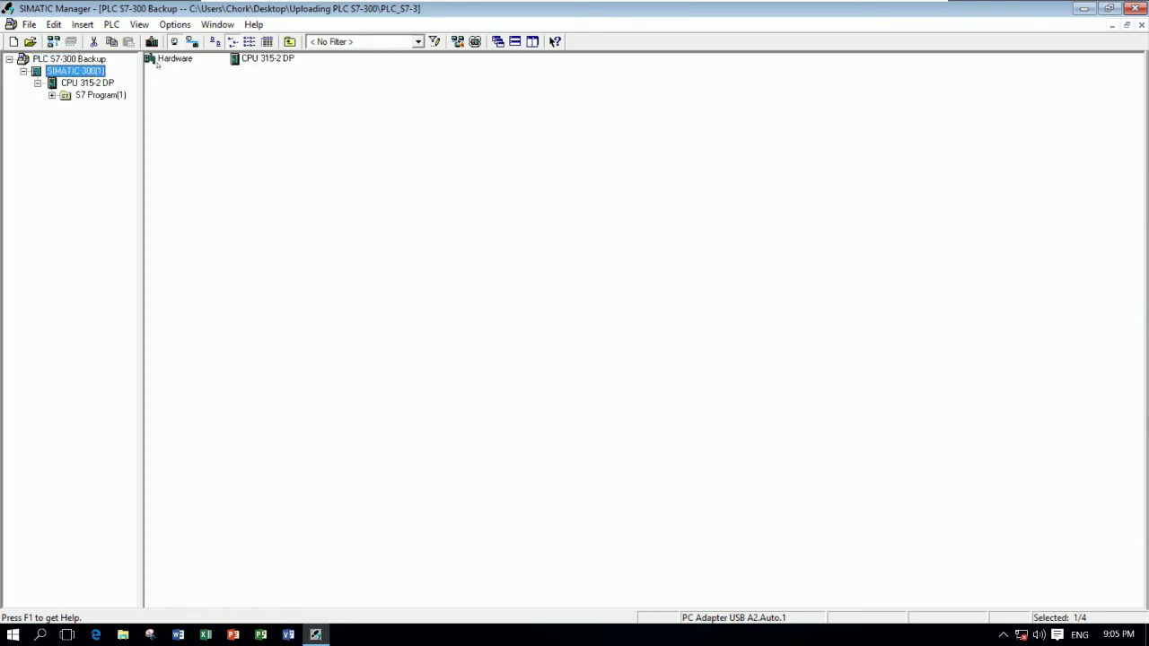
click(175, 58)
double_click(175, 58)
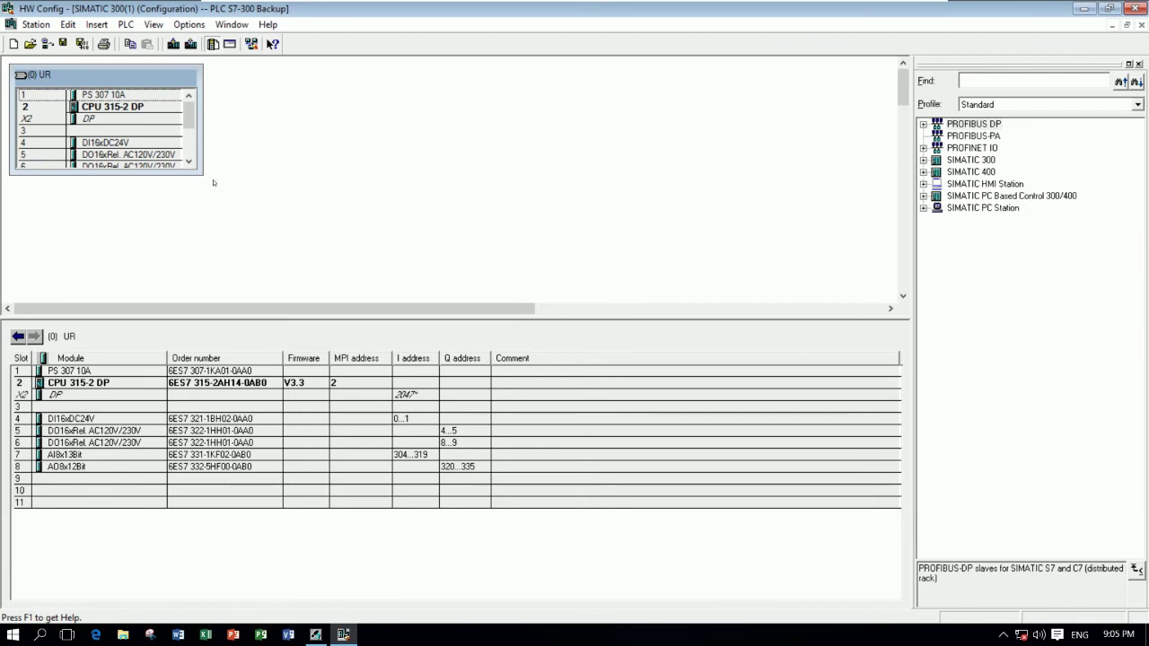
drag(203, 175, 637, 300)
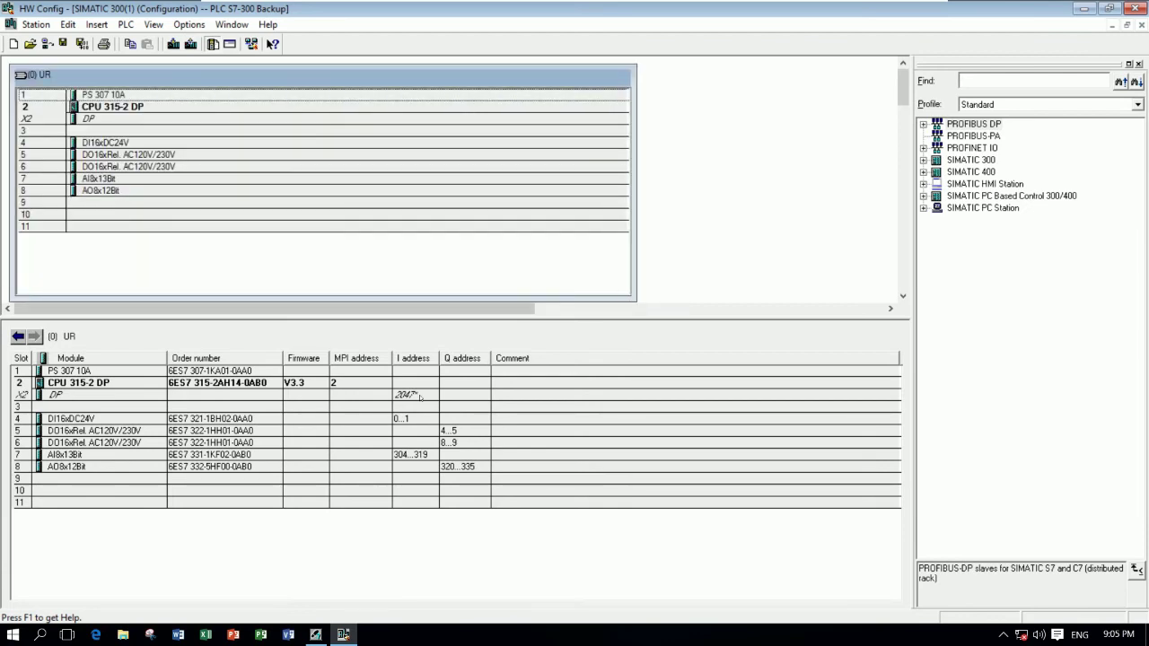
click(219, 423)
key(Down)
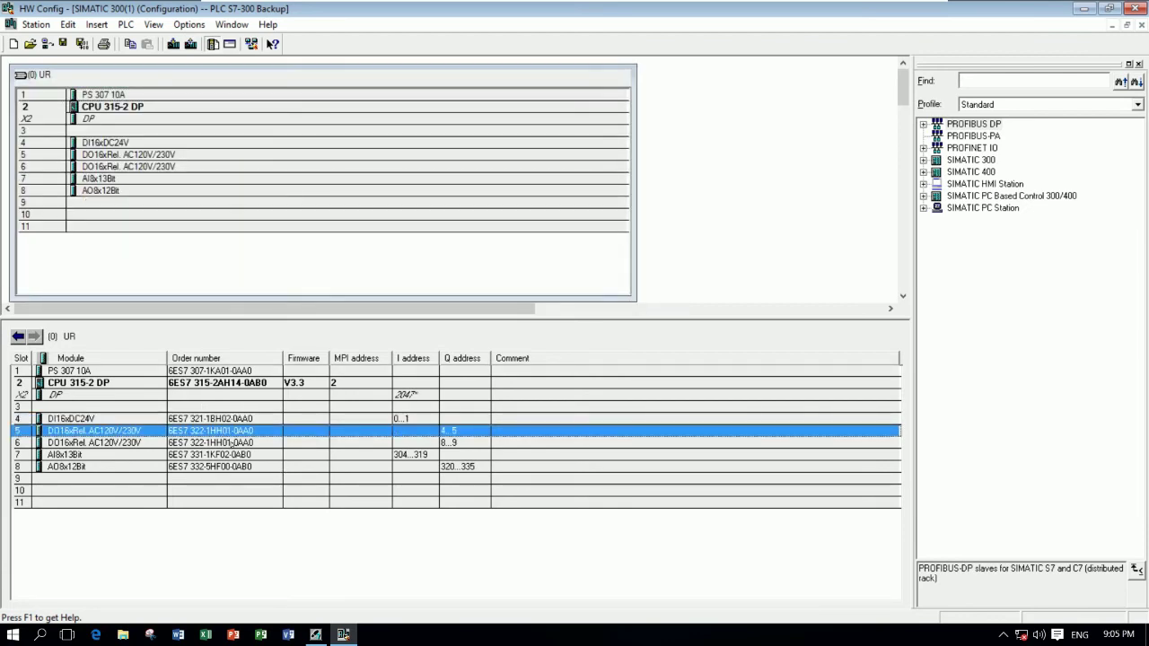
key(Down)
click(101, 421)
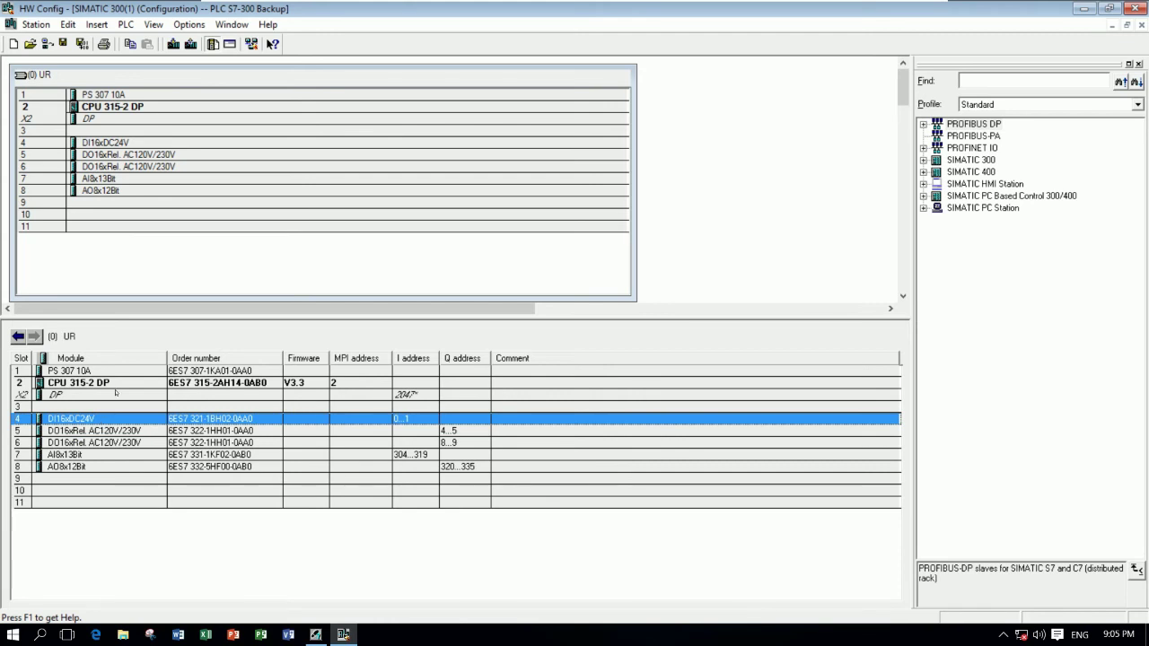
click(120, 384)
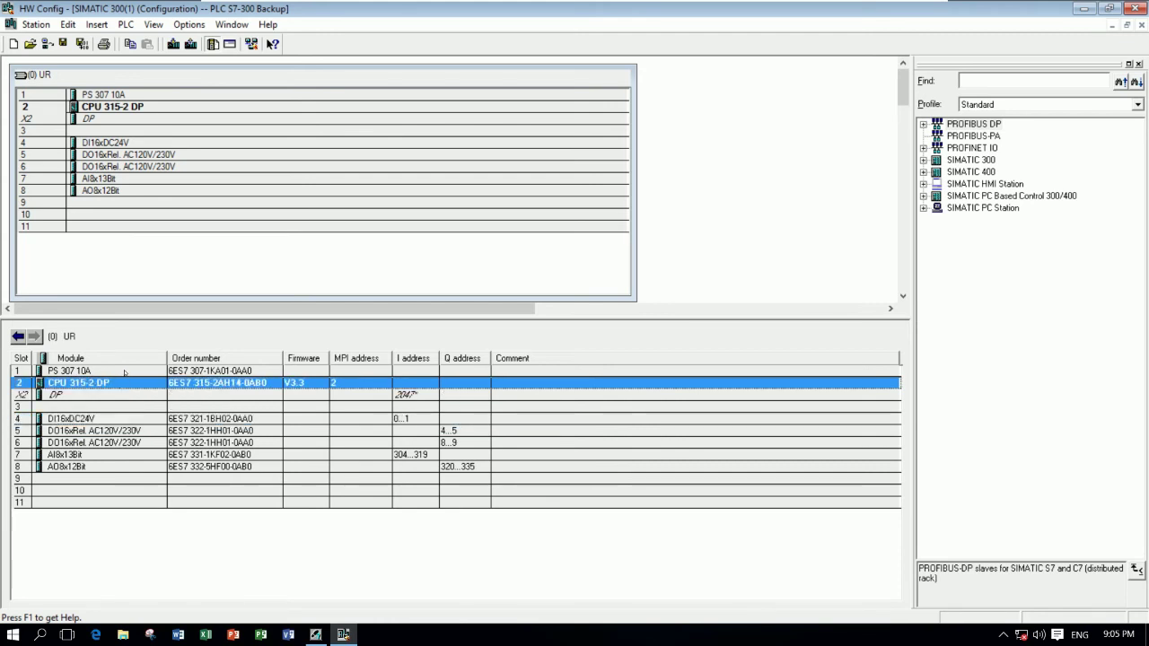
click(125, 372)
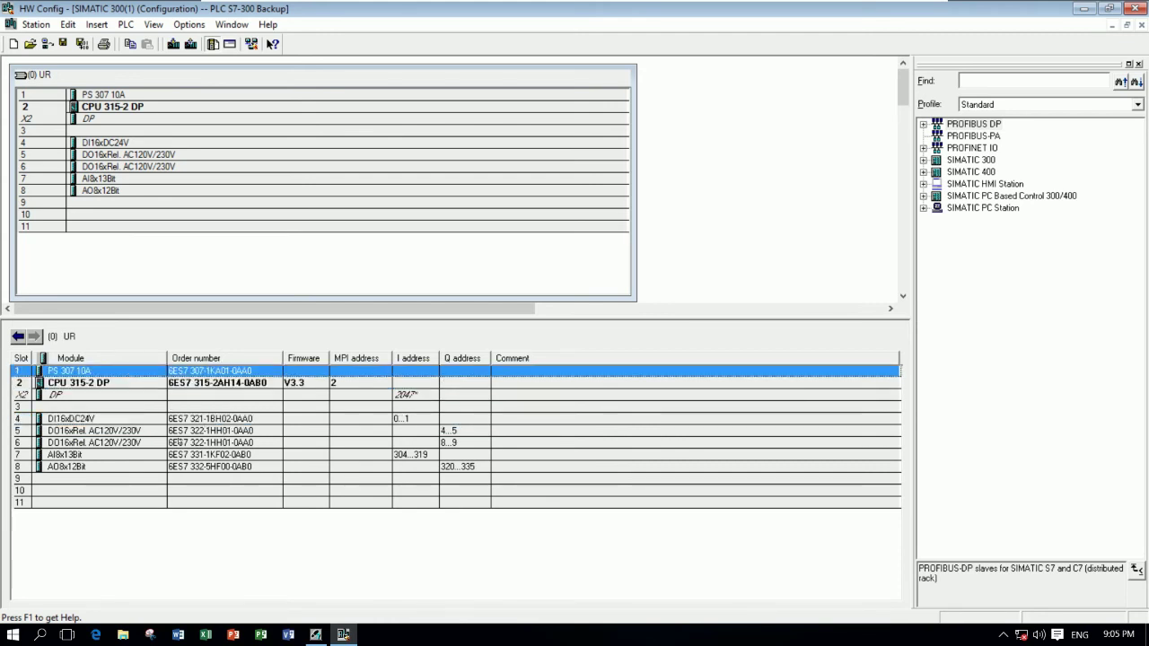
click(101, 420)
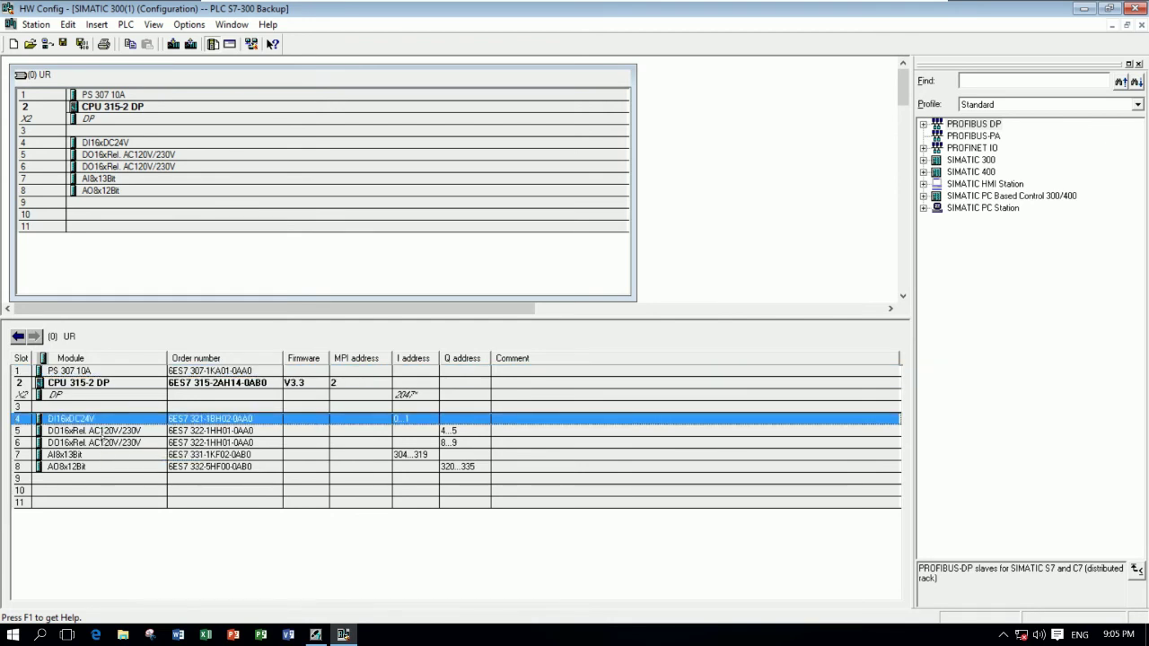
click(101, 436)
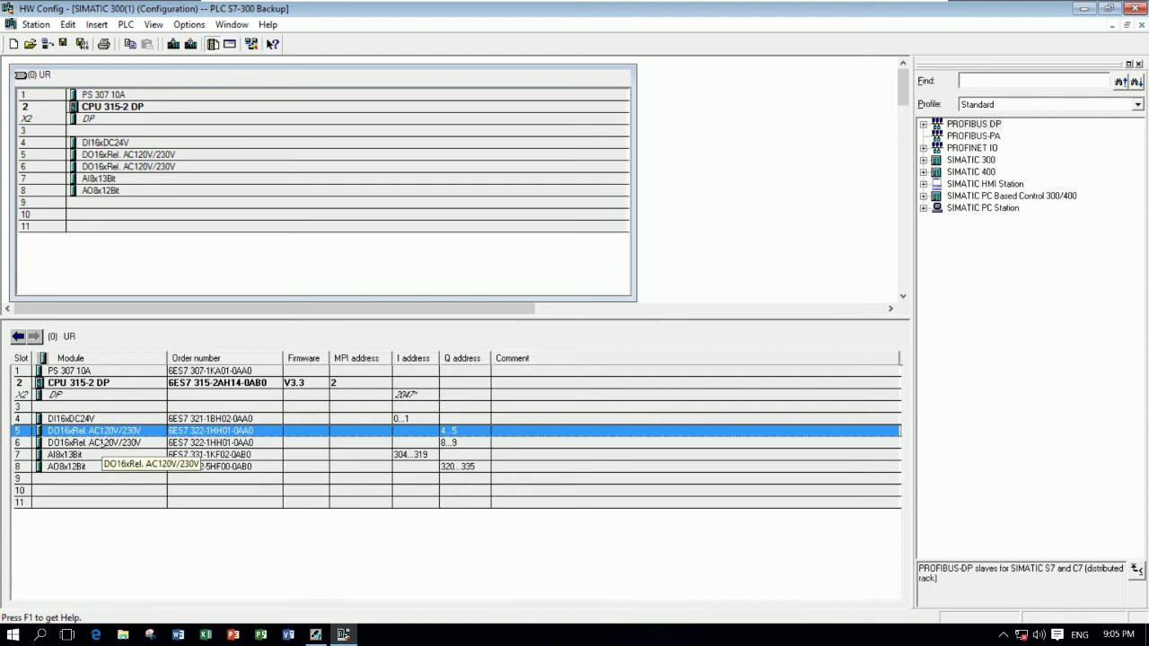
click(103, 443)
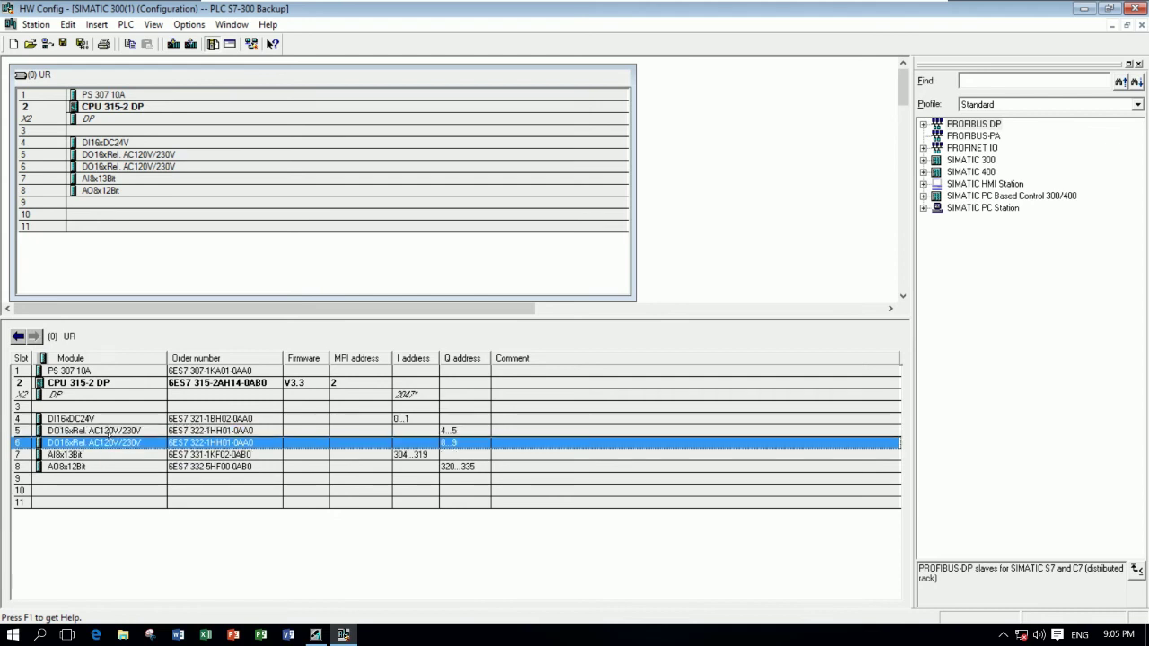
click(81, 456)
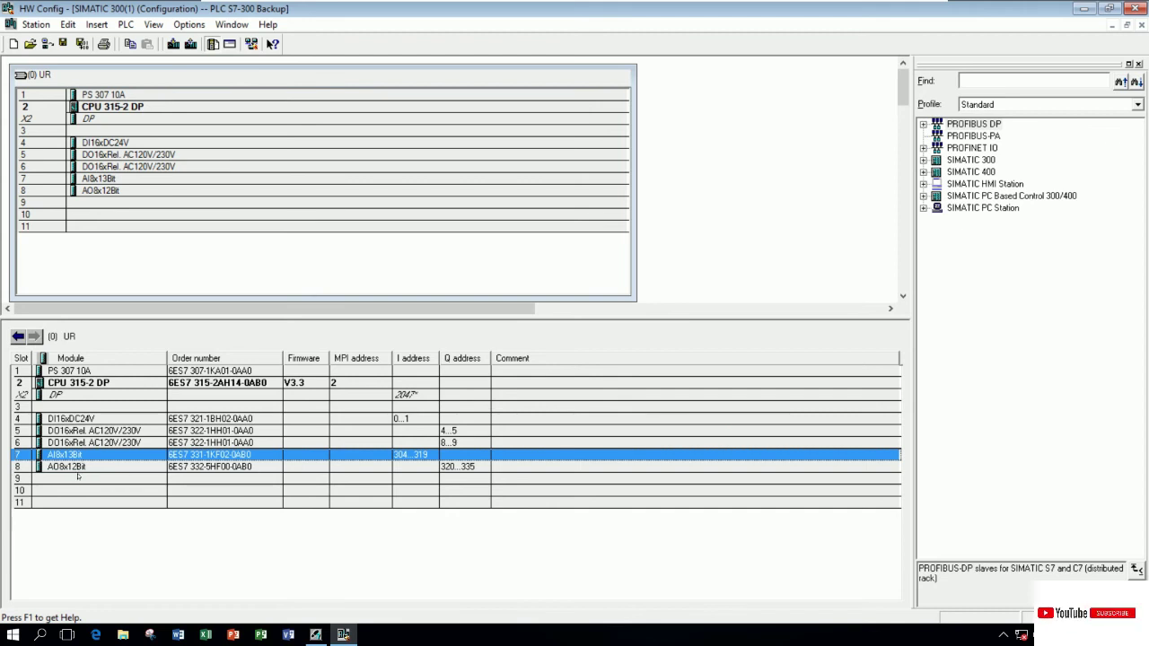
click(81, 468)
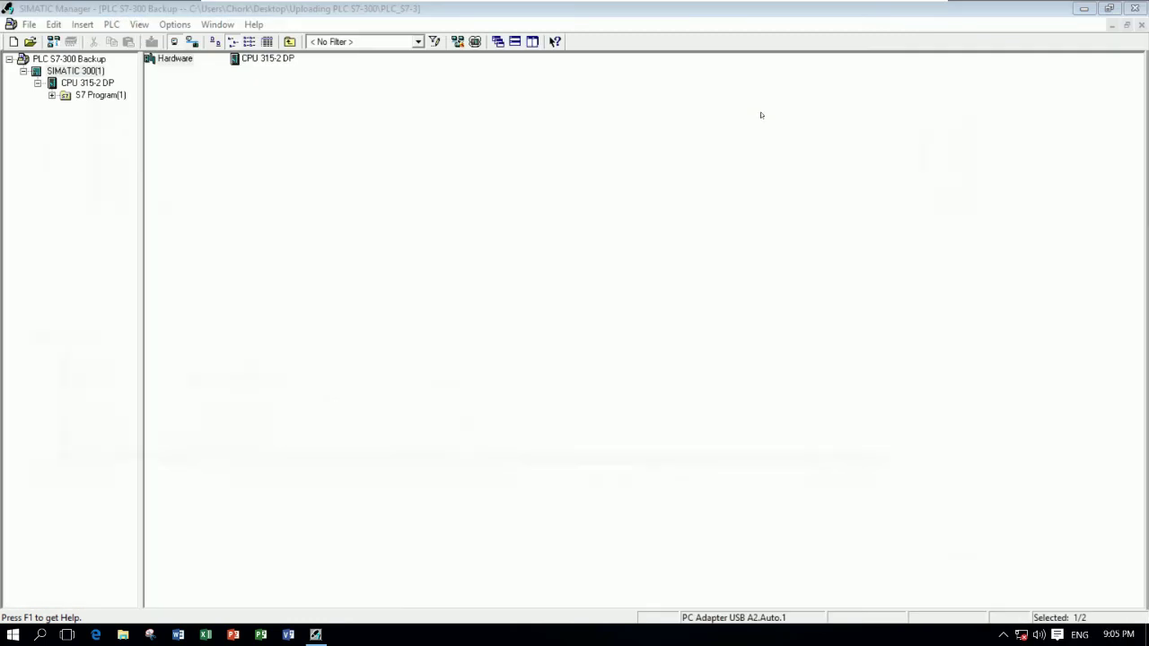
Step: Open block OB1 from S7 Program(1)'s Blocks folder in the project window
click(283, 218)
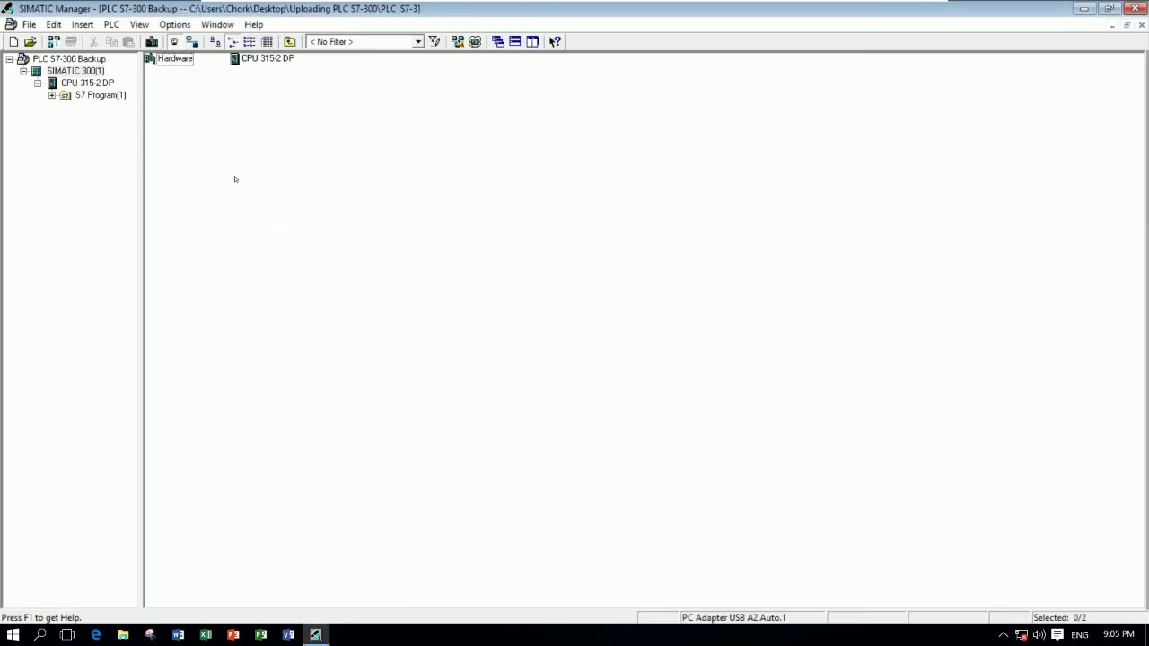
click(52, 95)
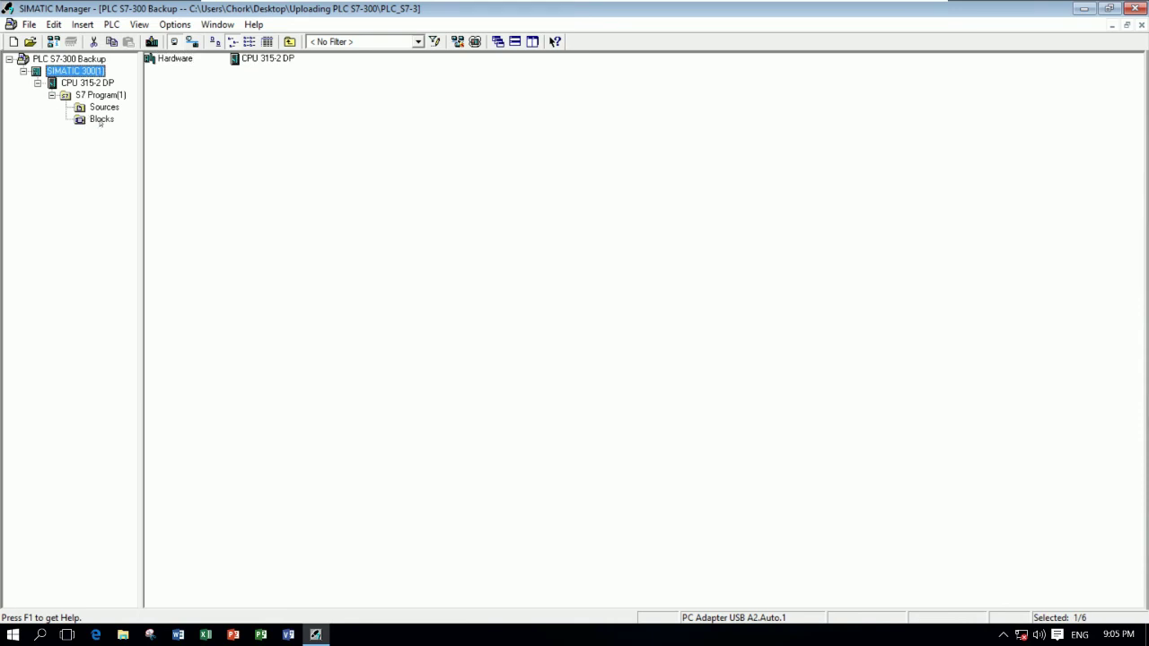
click(101, 120)
click(249, 58)
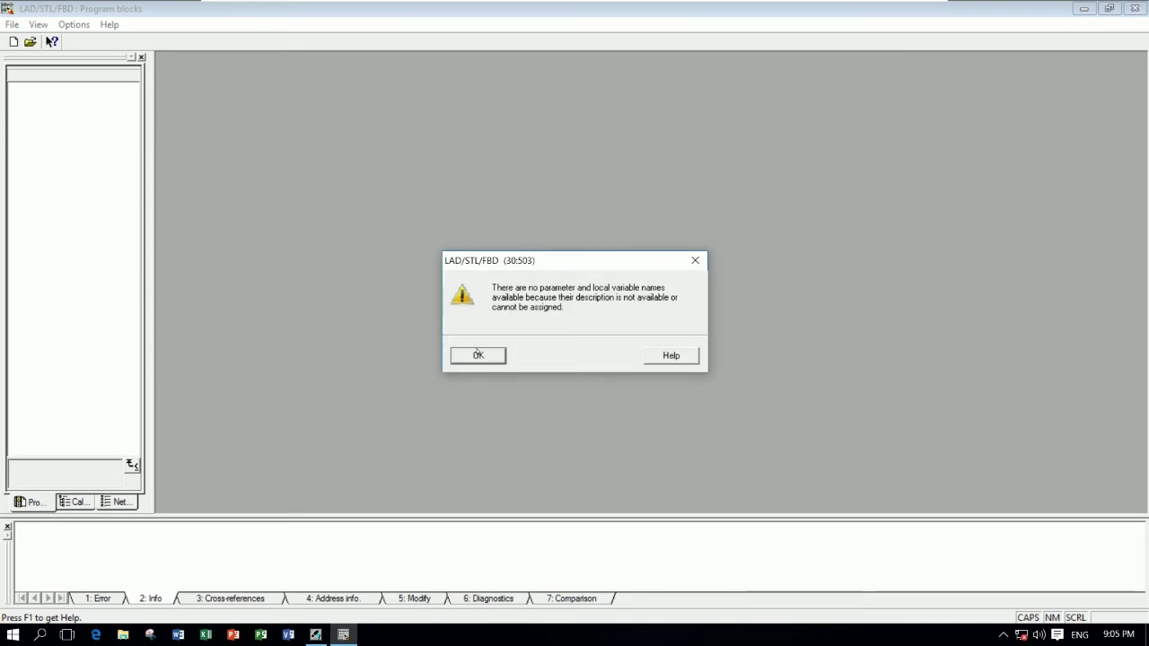
Step: Acknowledge both messages and monitor OB1 Network 1 online, checking contact M0.1's options
click(478, 355)
click(476, 359)
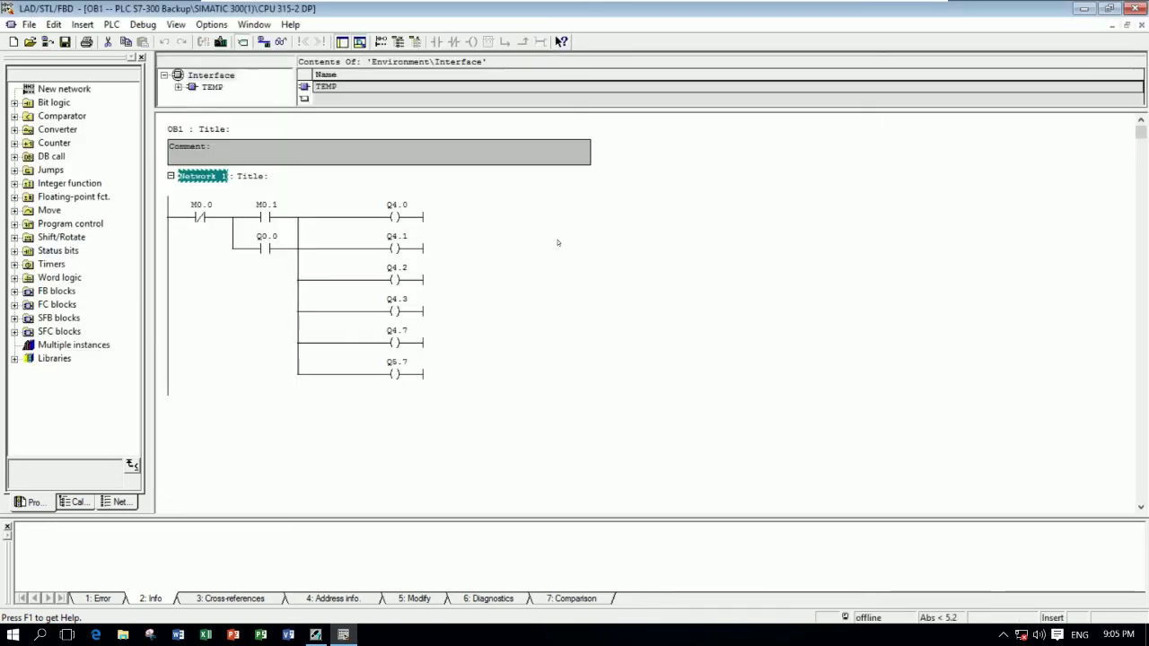
click(560, 247)
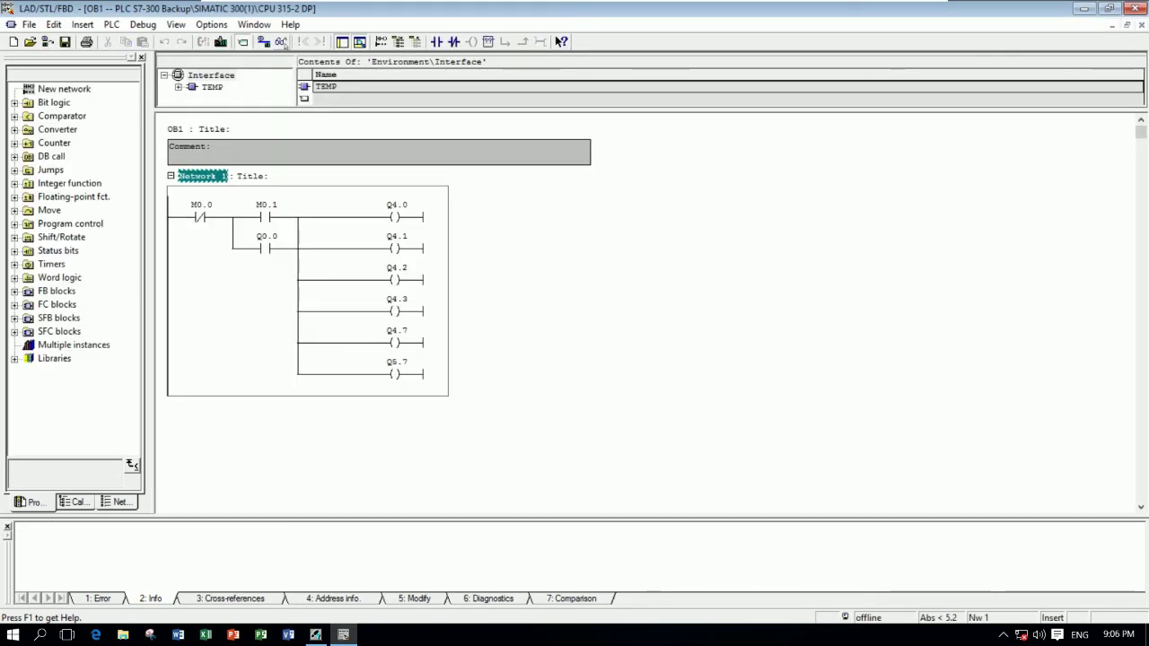
click(281, 41)
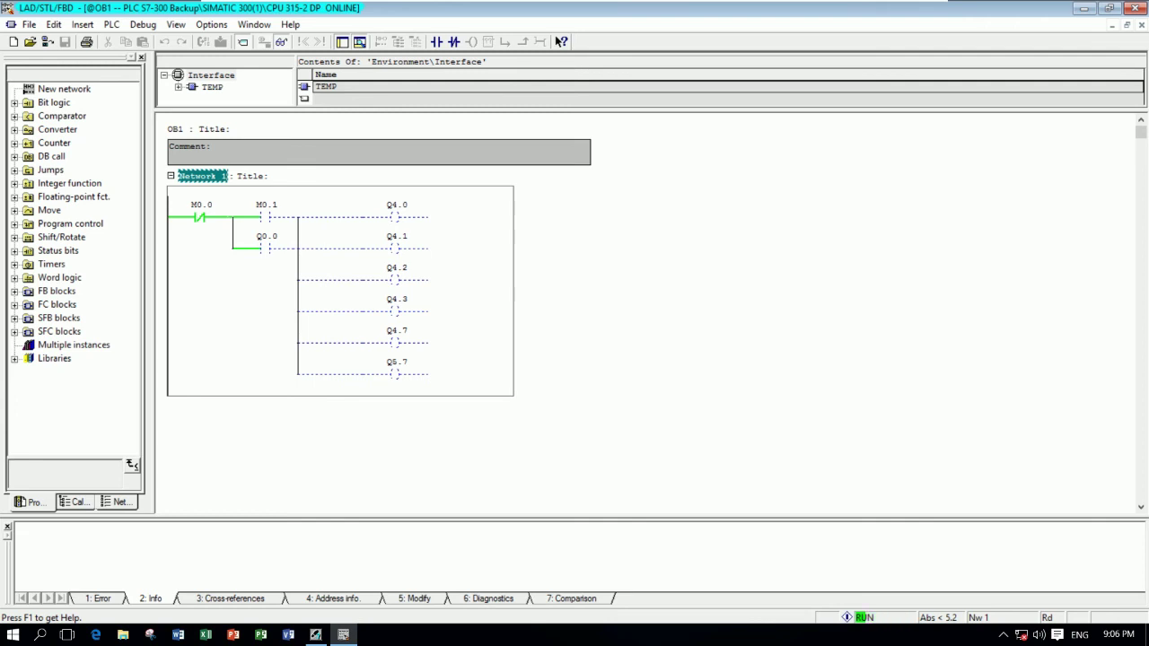
click(271, 221)
right_click(271, 221)
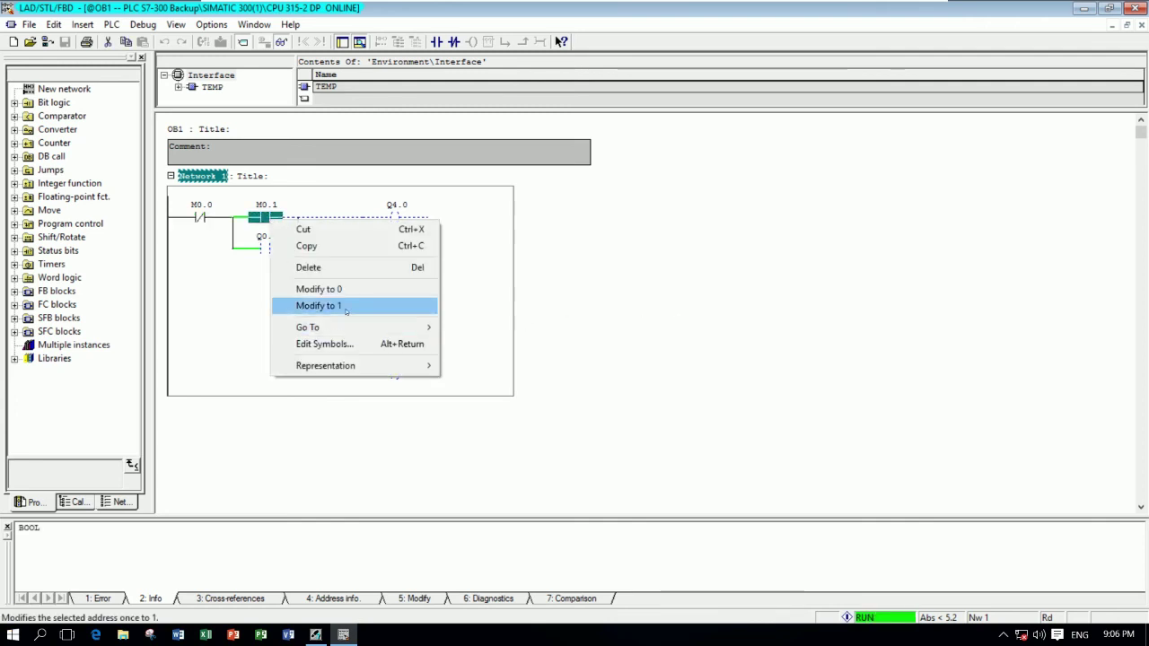
click(220, 279)
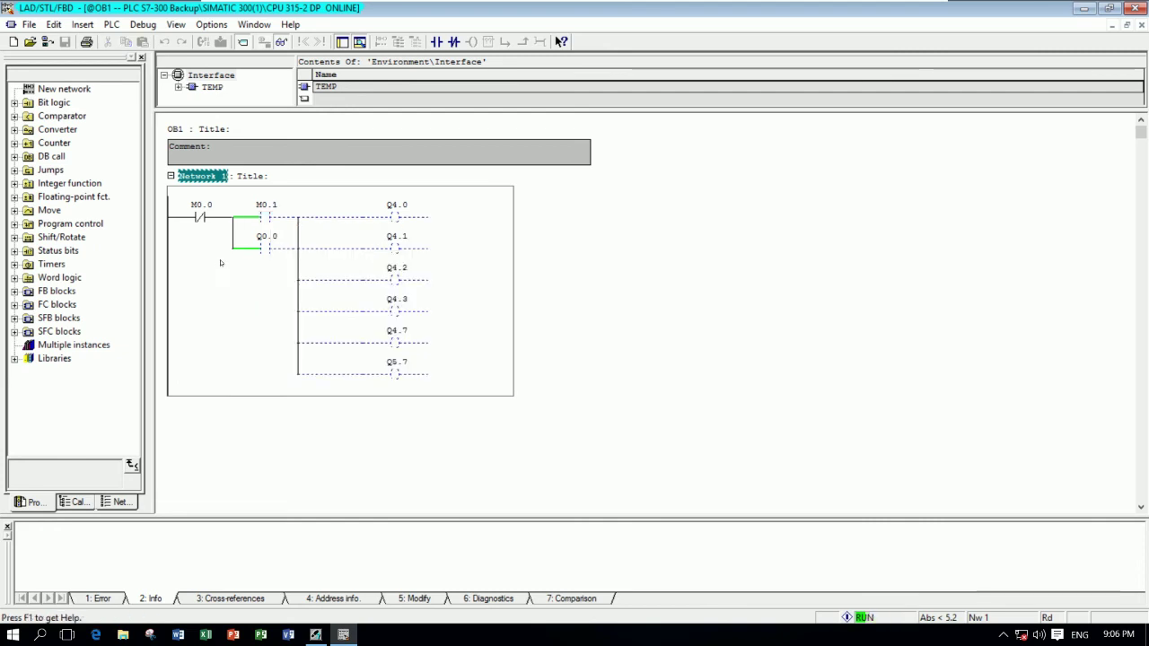
Step: Modify M0.0 to 0 and M0.1 to 1 so coils Q4.0–Q5.7 energise
right_click(201, 216)
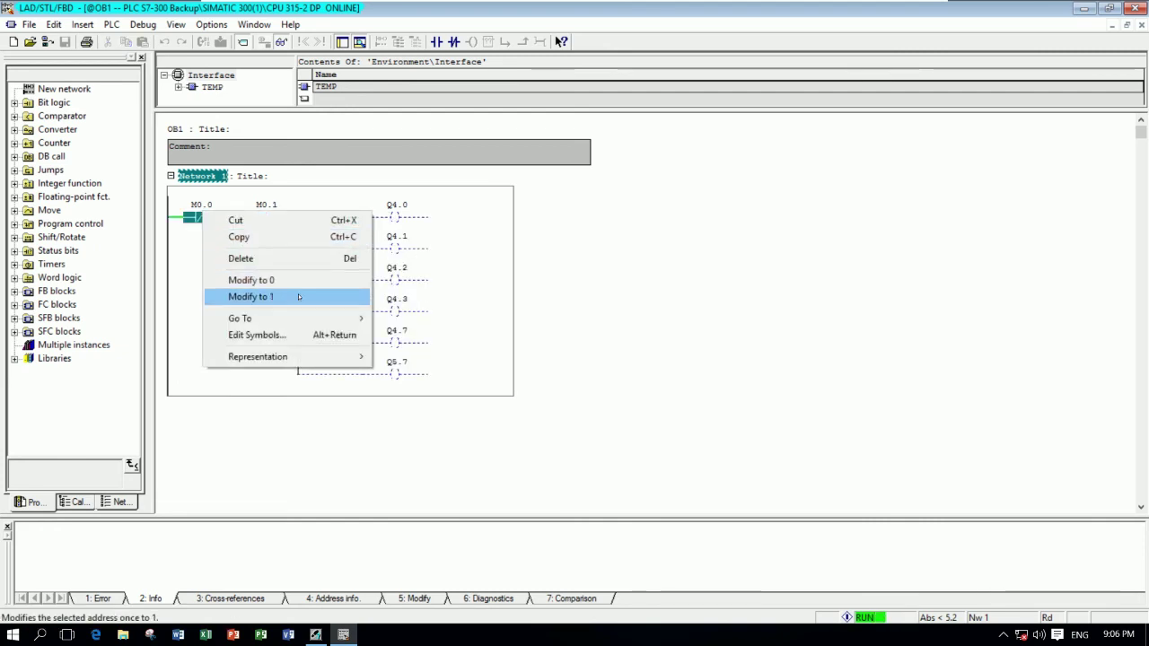
click(256, 280)
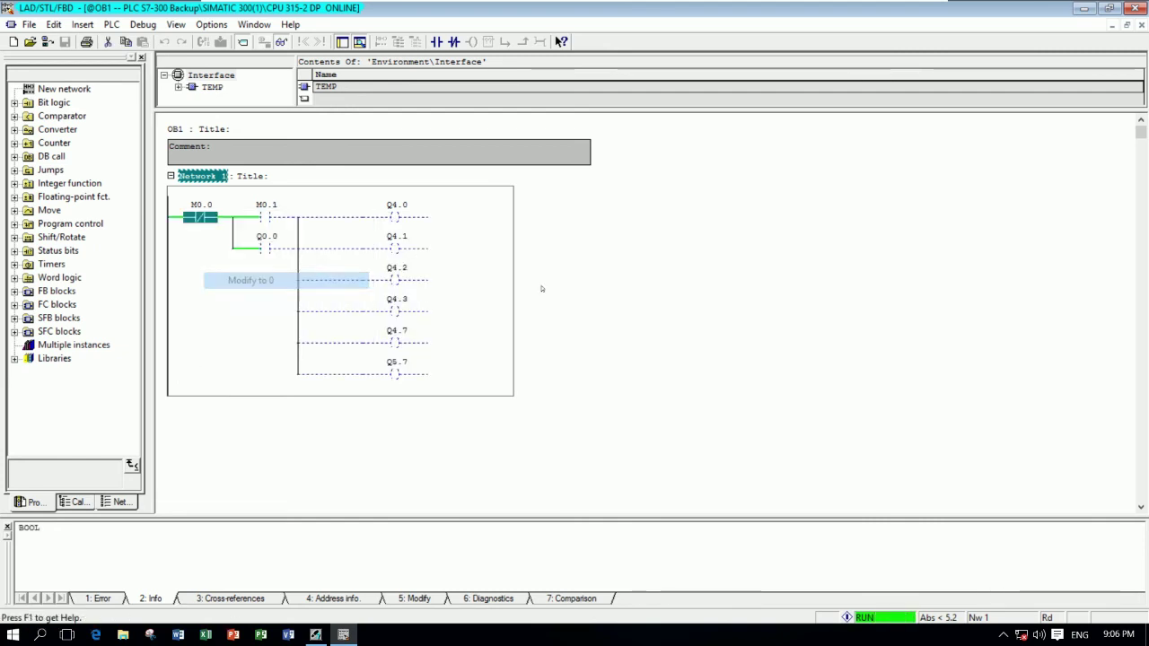
right_click(264, 218)
mouse_move(411, 330)
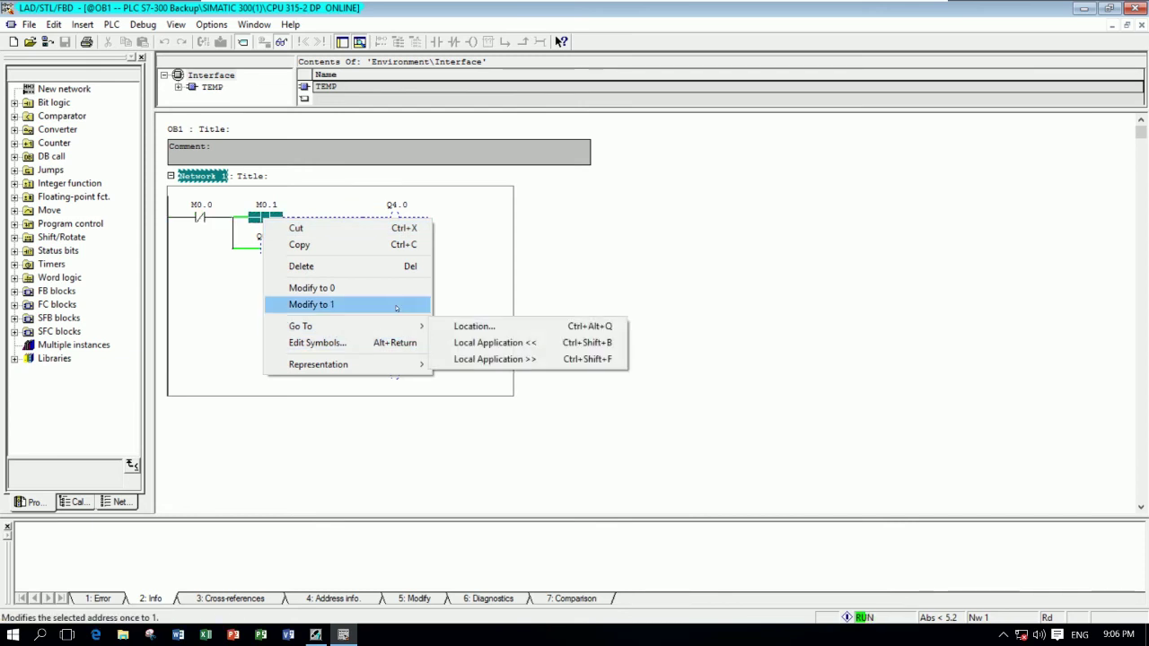
click(404, 305)
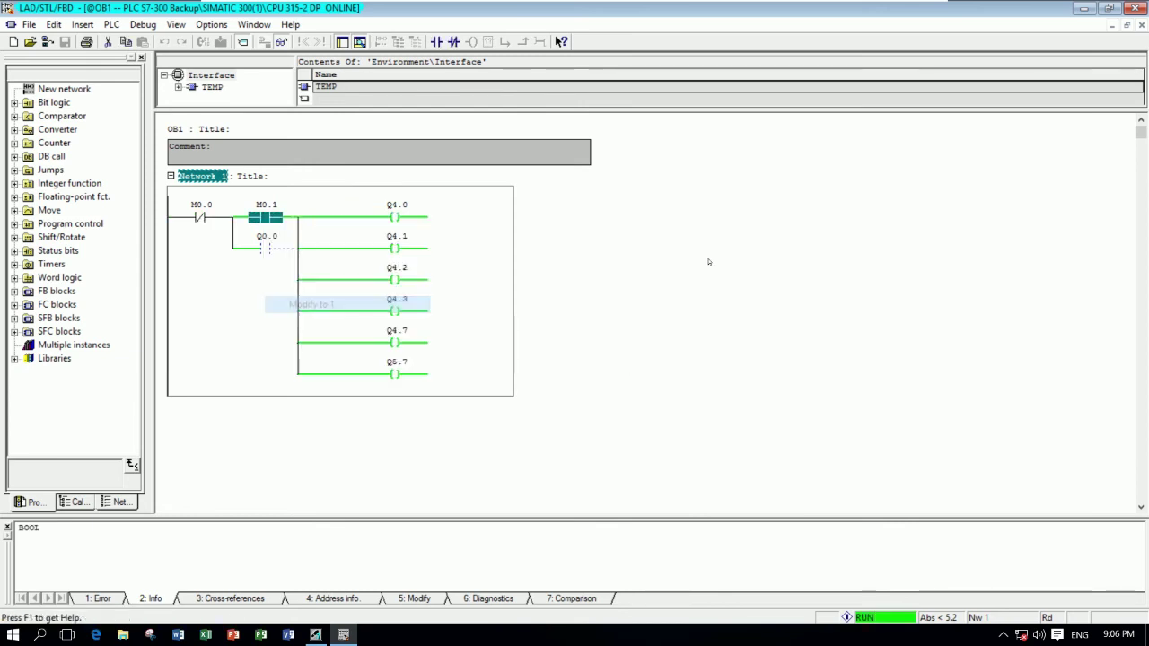
Step: Modify M0.1 back to 0, switching outputs Q4.0–Q5.7 off again
right_click(257, 220)
click(330, 287)
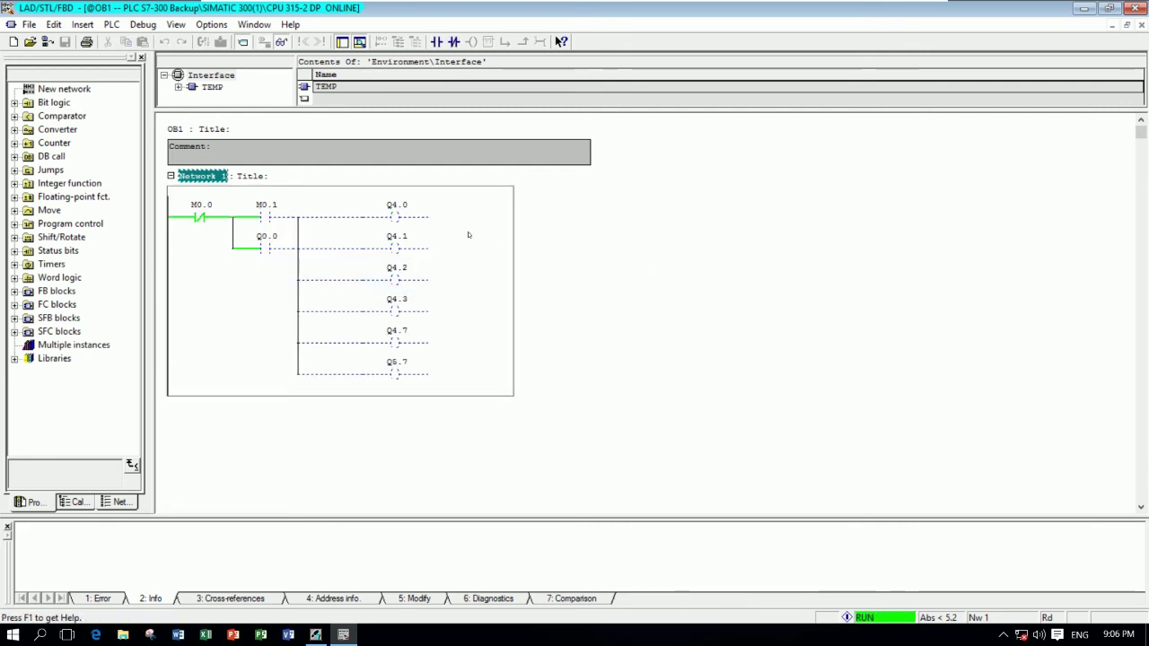
click(111, 24)
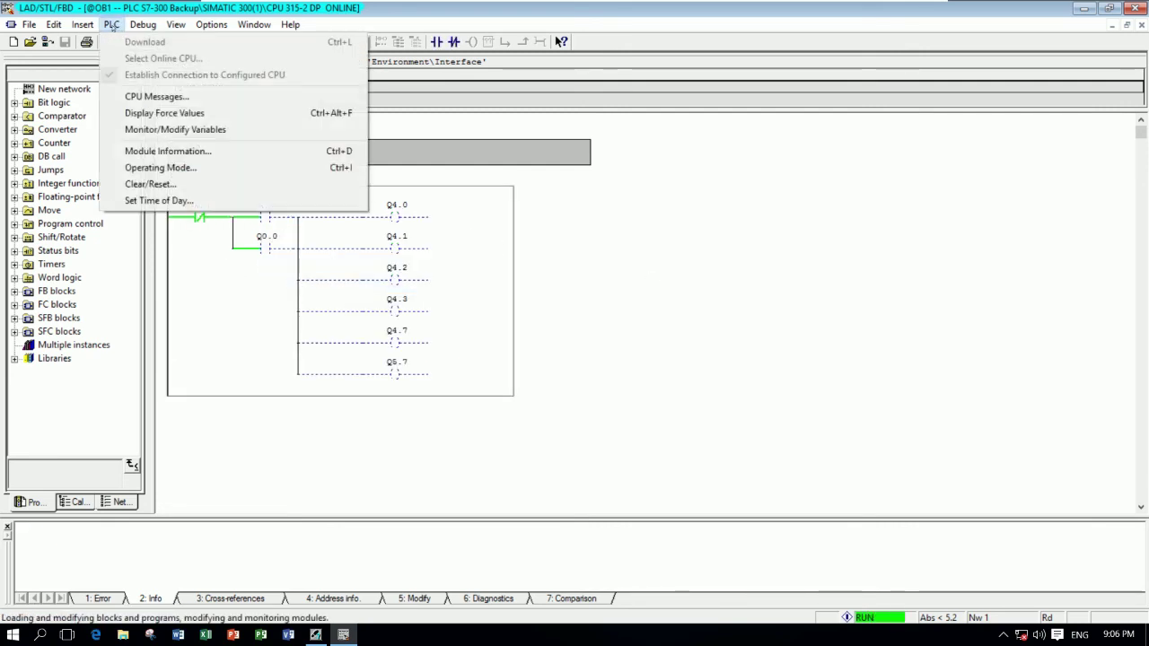
Step: Create a variable table and enter addresses M0.0, M0.1, Q4.0 and Q4.1
click(171, 130)
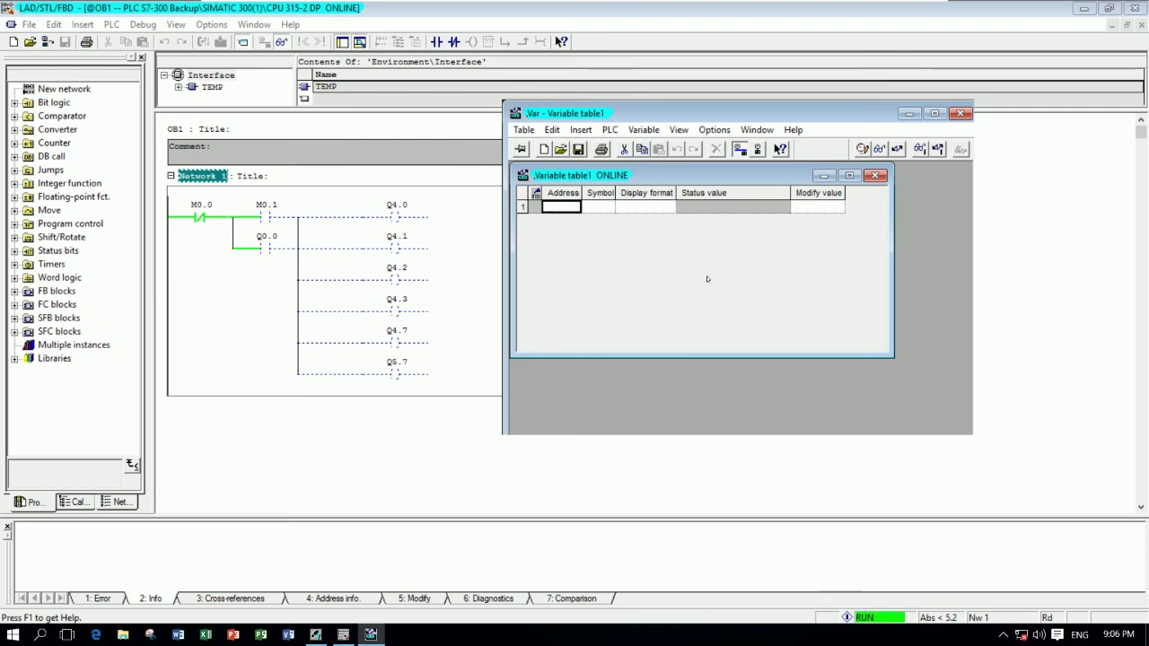
text(m)
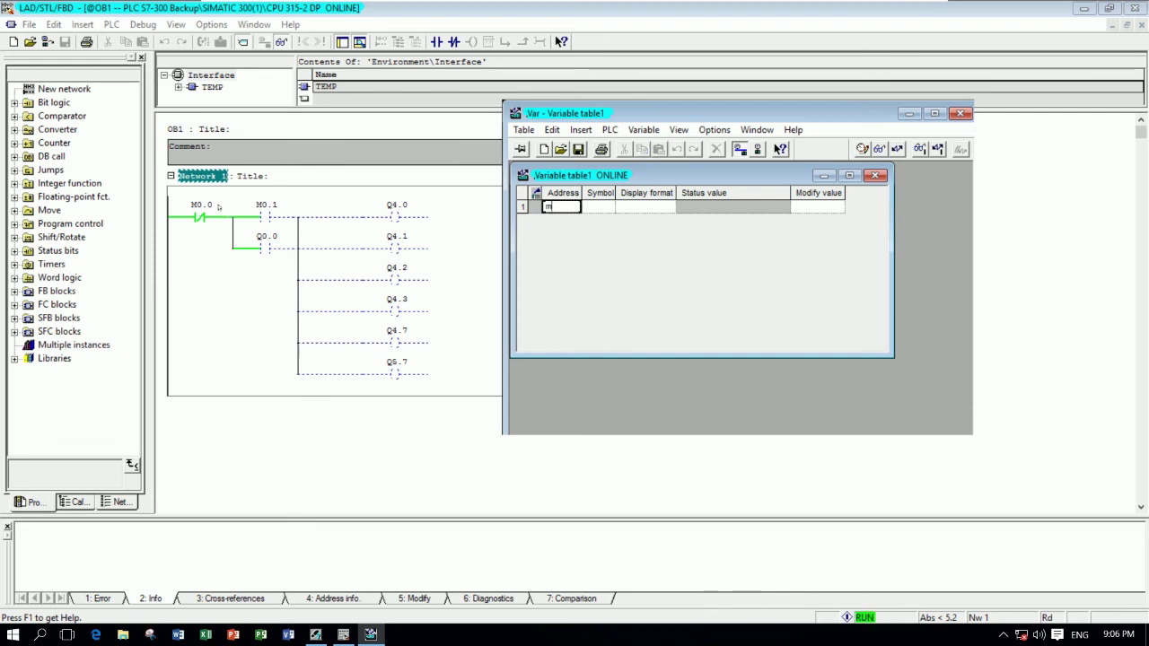
text(0)
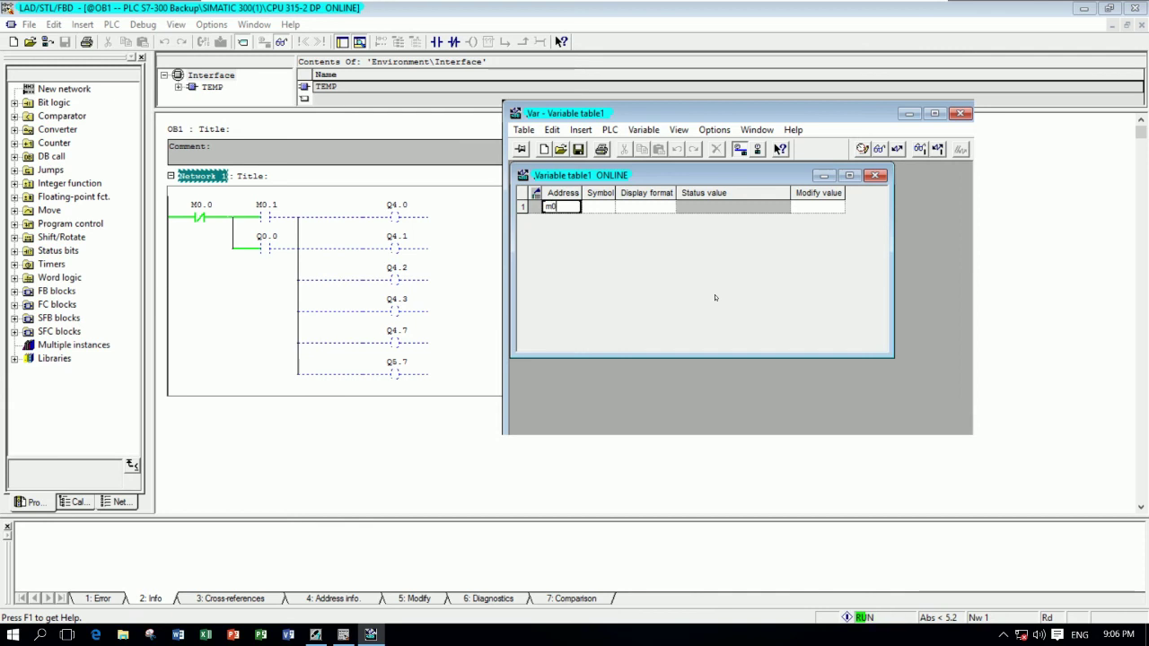
text(.0)
key(Return)
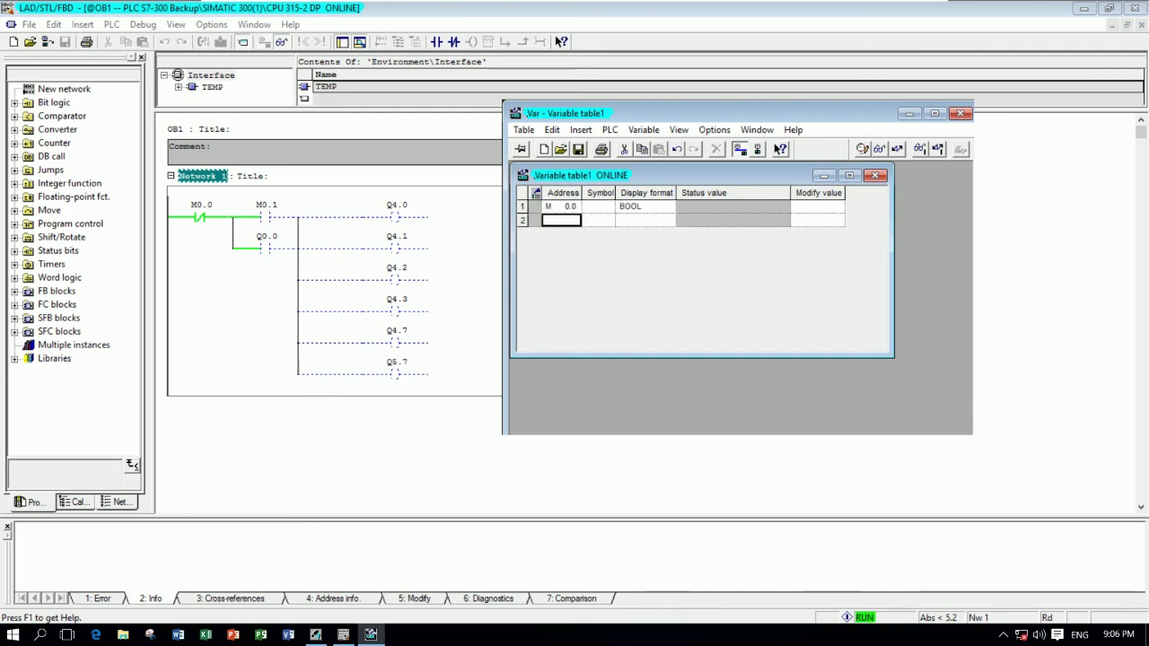
text(m0.1)
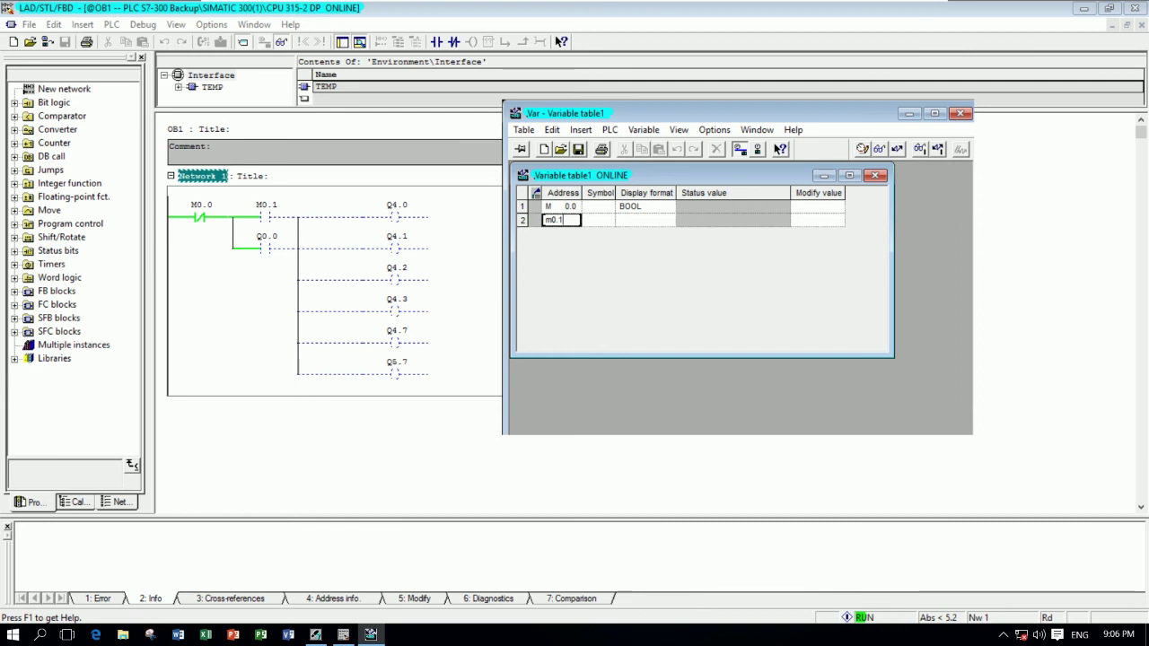
key(Return)
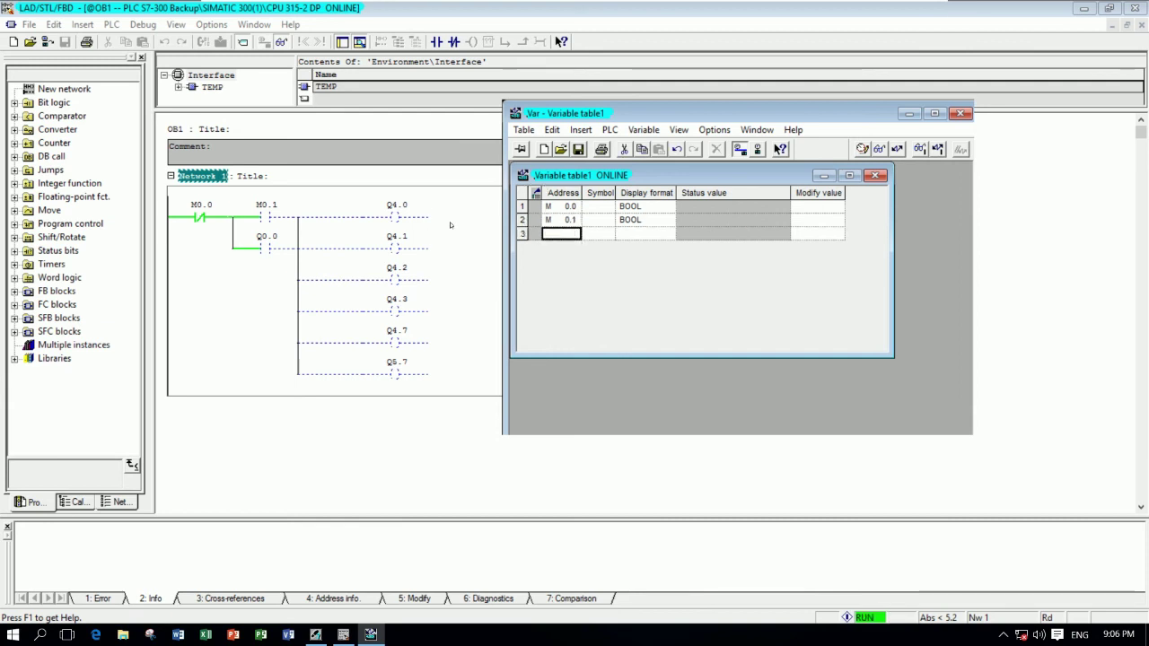
text(q4.0)
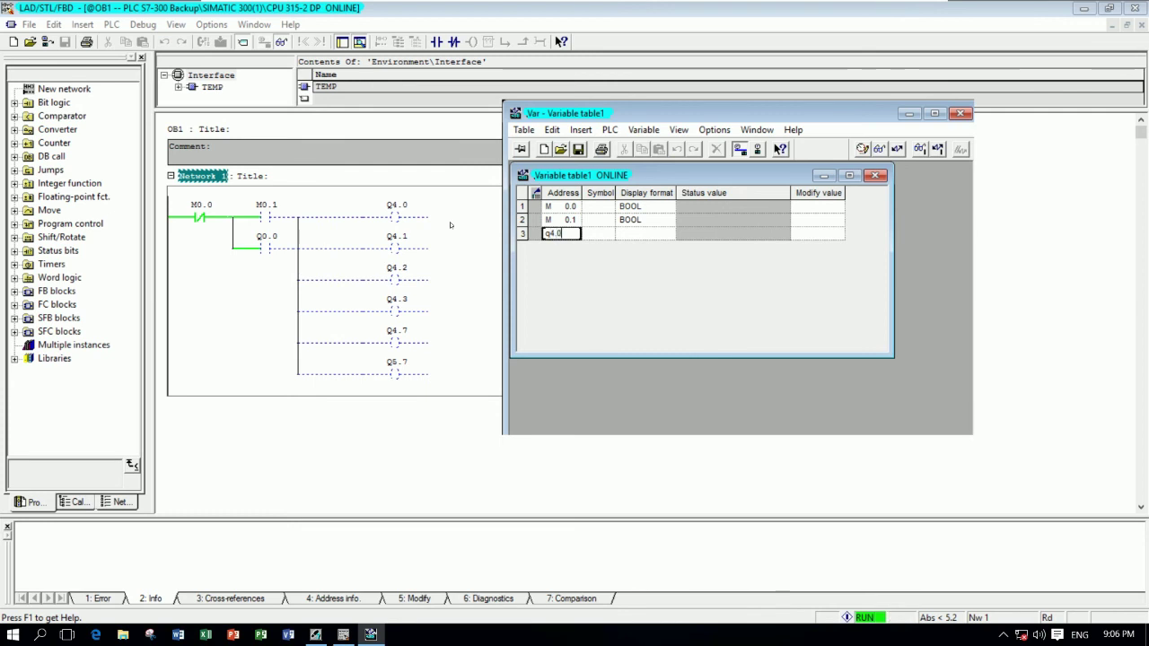
key(Return)
text(q)
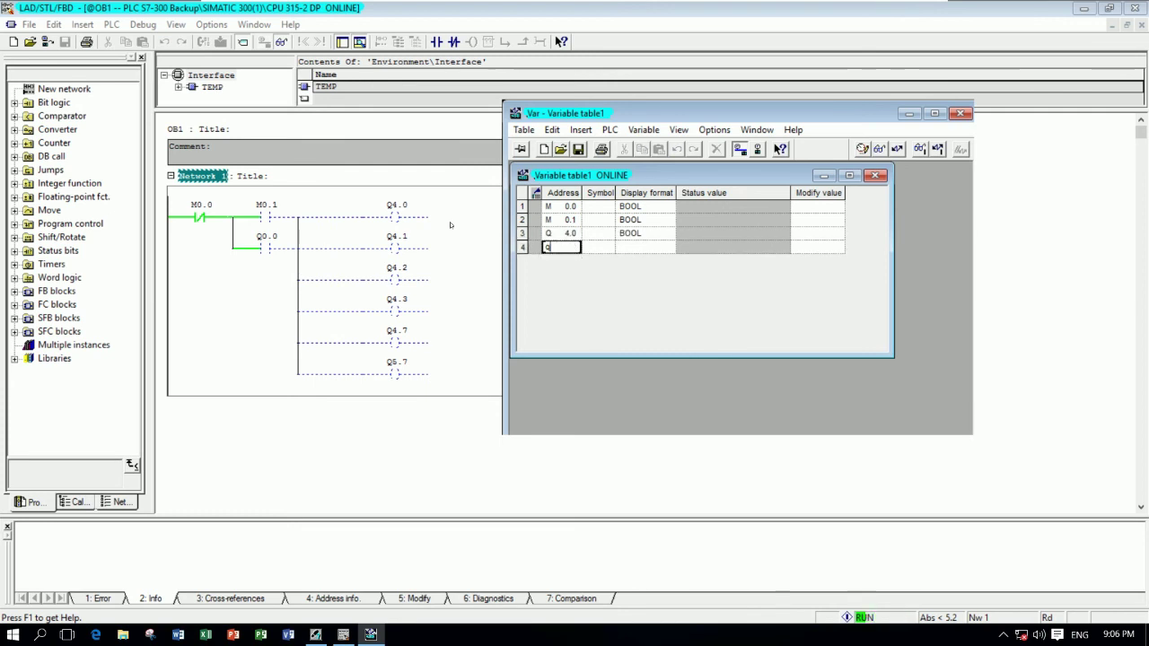
text(4.)
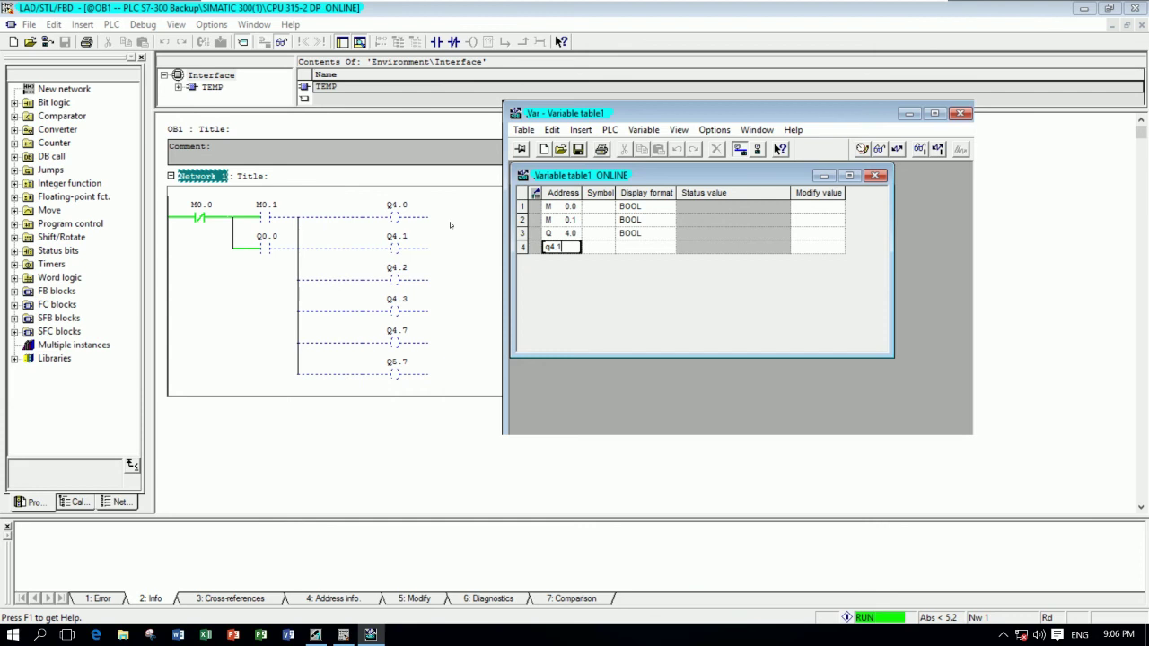
text(1)
key(Return)
Step: Add Q4.2, Q4.3, Q4.7 and Q5.7, then monitor all variables online
text(q)
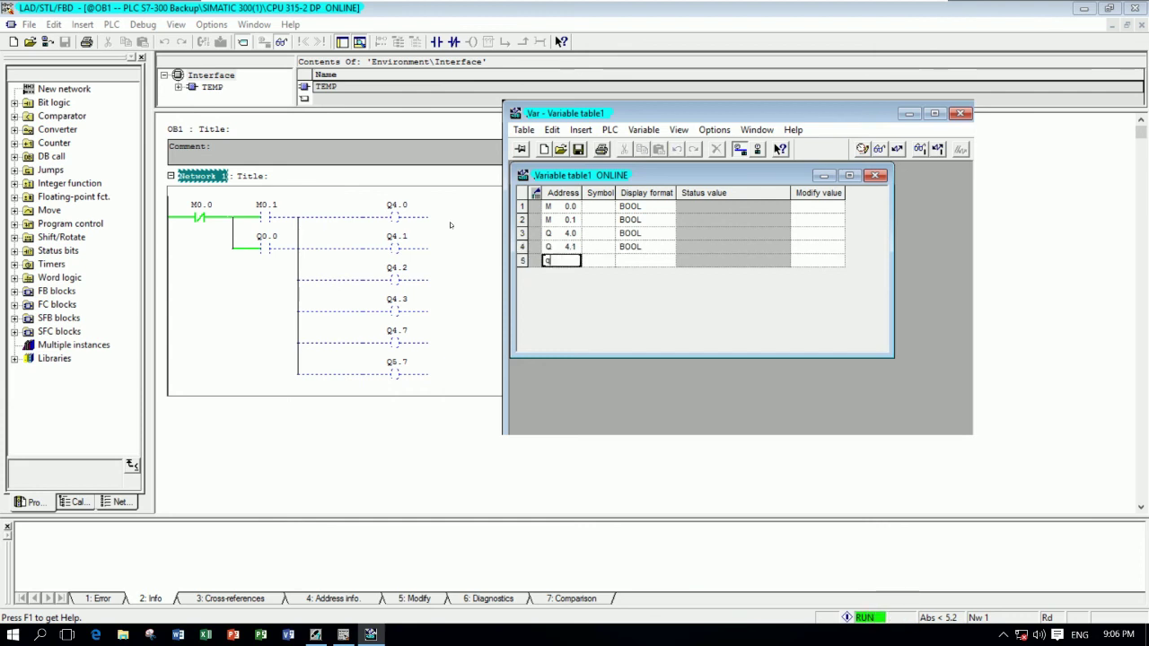
text(4.2)
key(Return)
text(q)
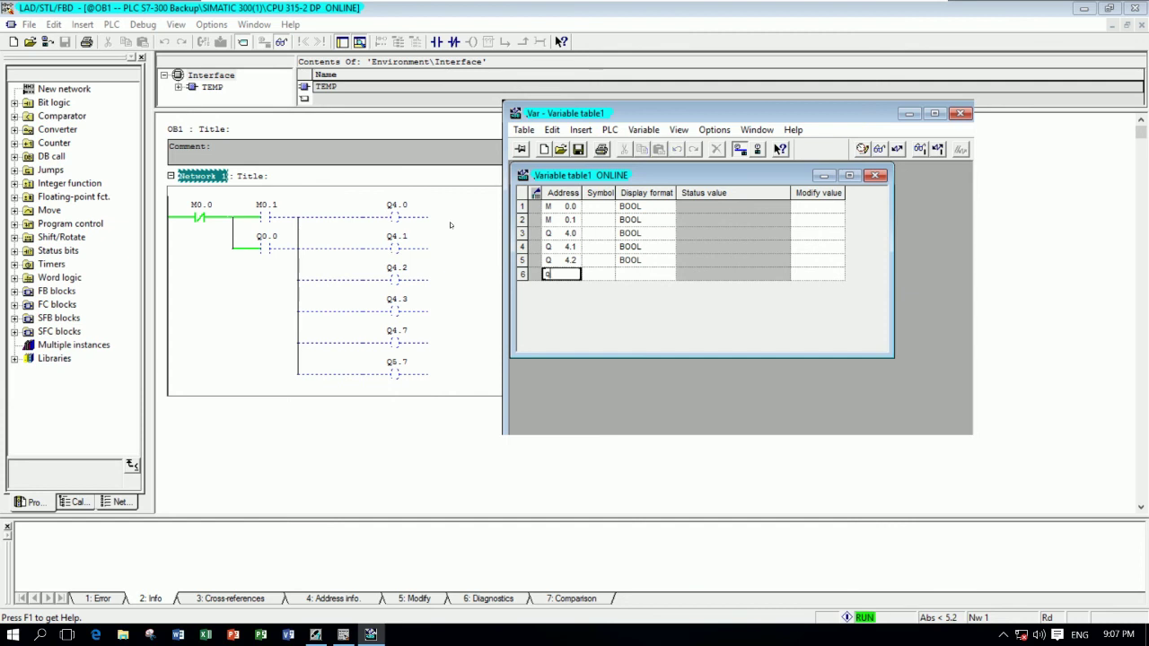
text(4.4)
key(BackSpace)
text(3)
key(Return)
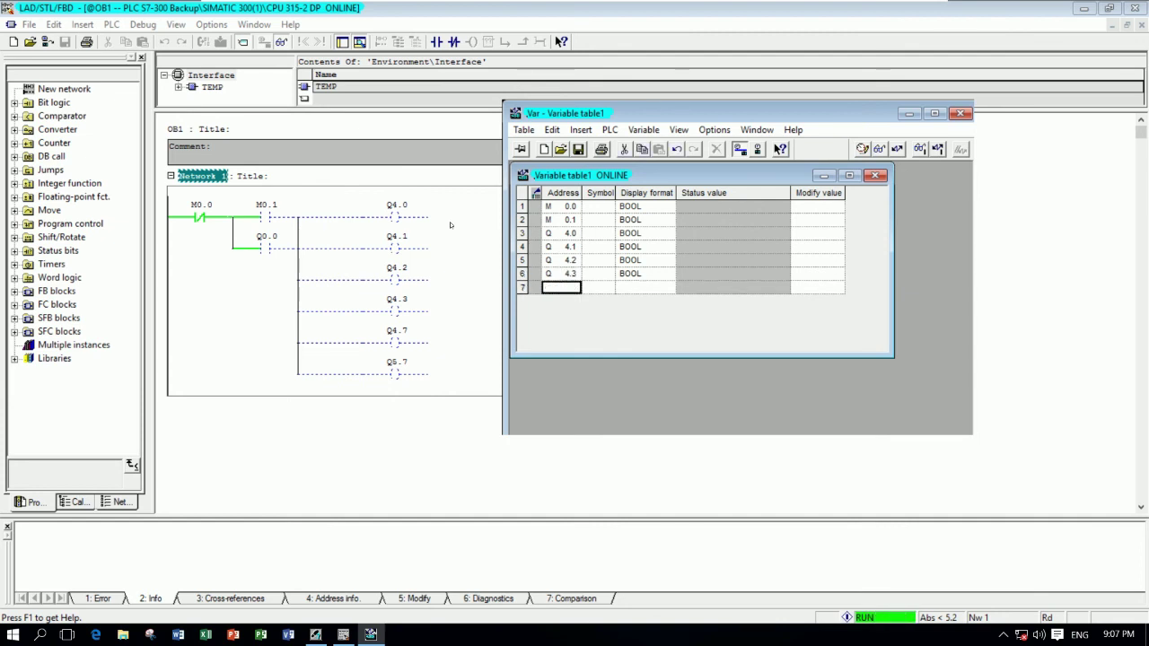
text(q4)
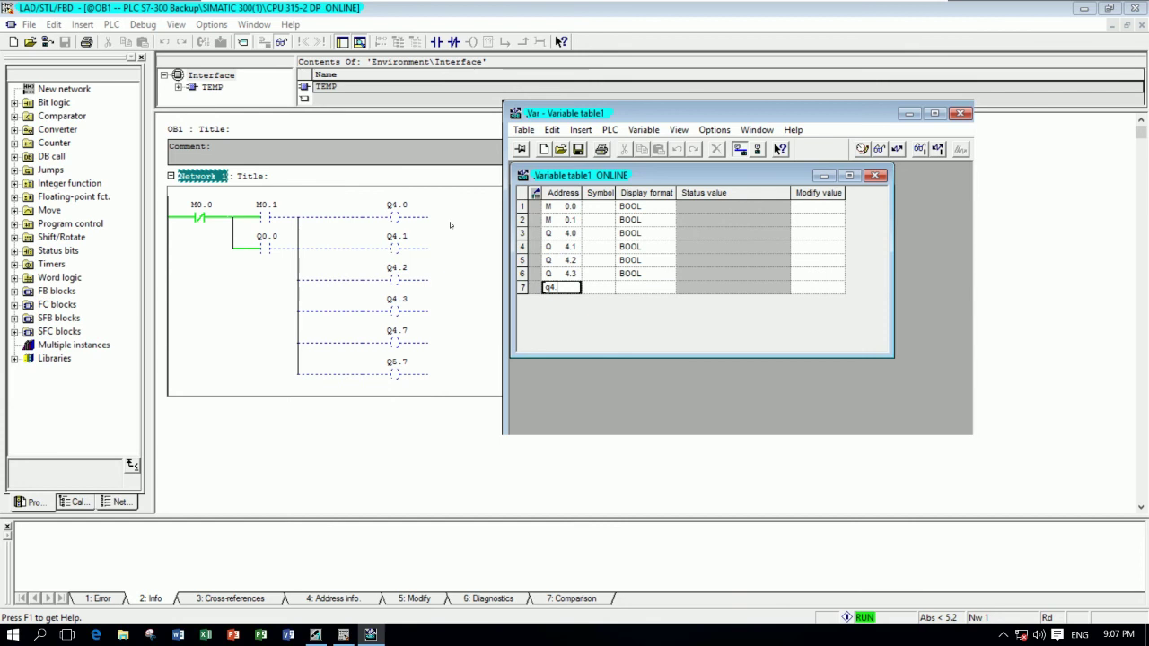
text(.7)
key(Return)
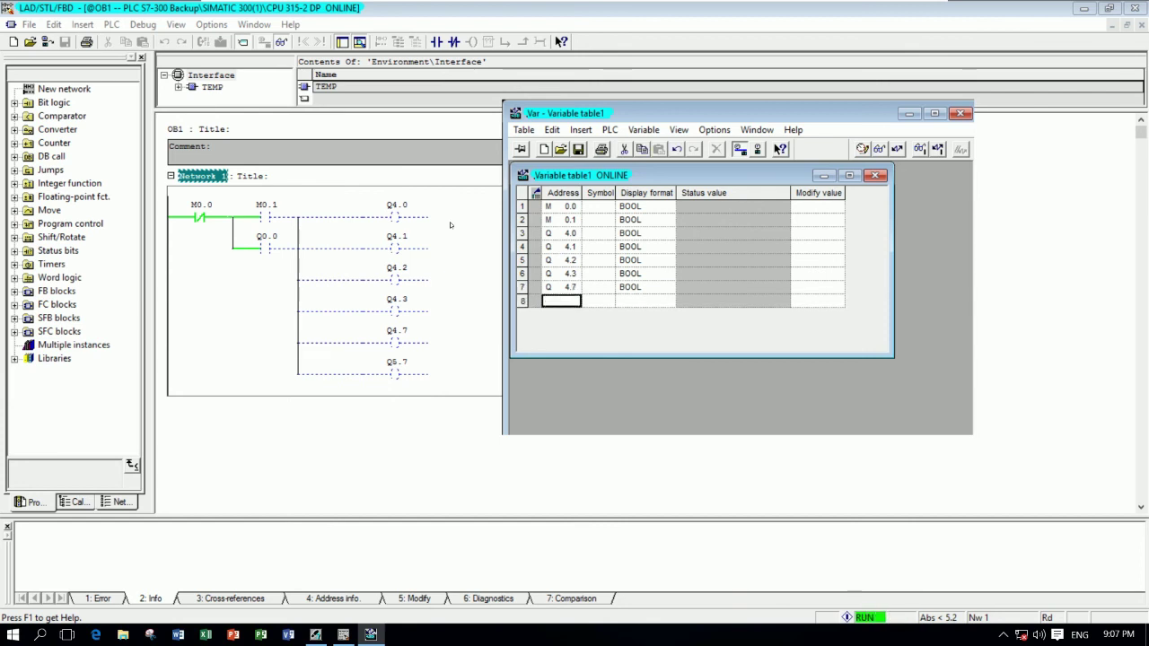
text(q5.7)
key(Return)
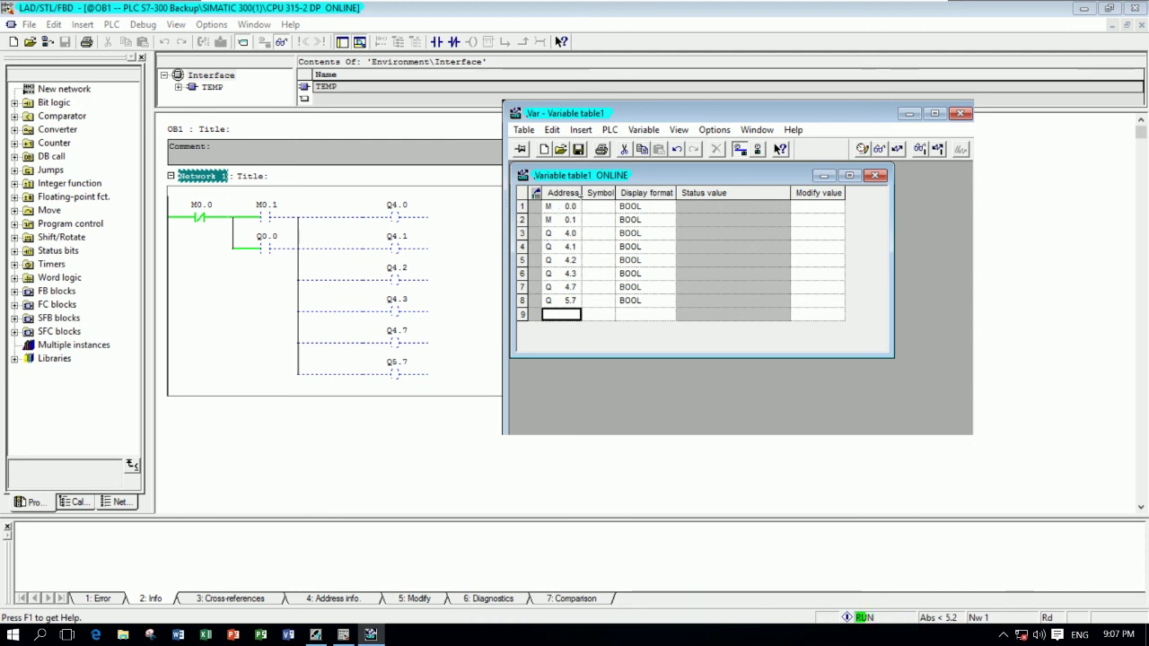
click(880, 149)
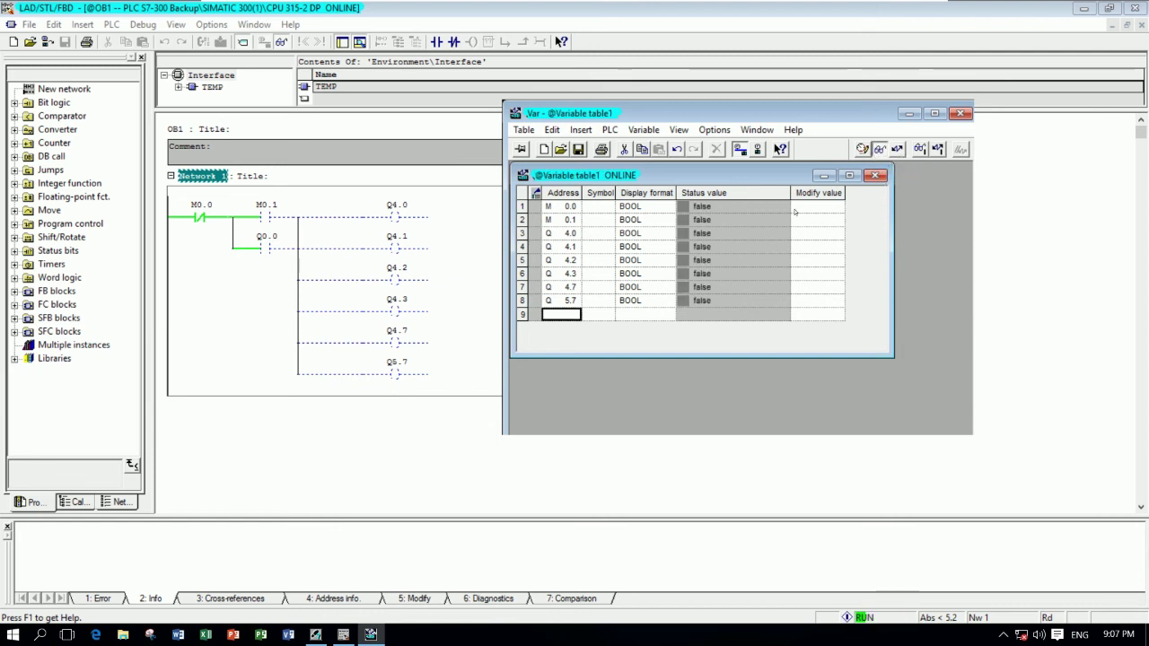
Step: Write modify value 1 to M0.1 in the running PLC
click(813, 210)
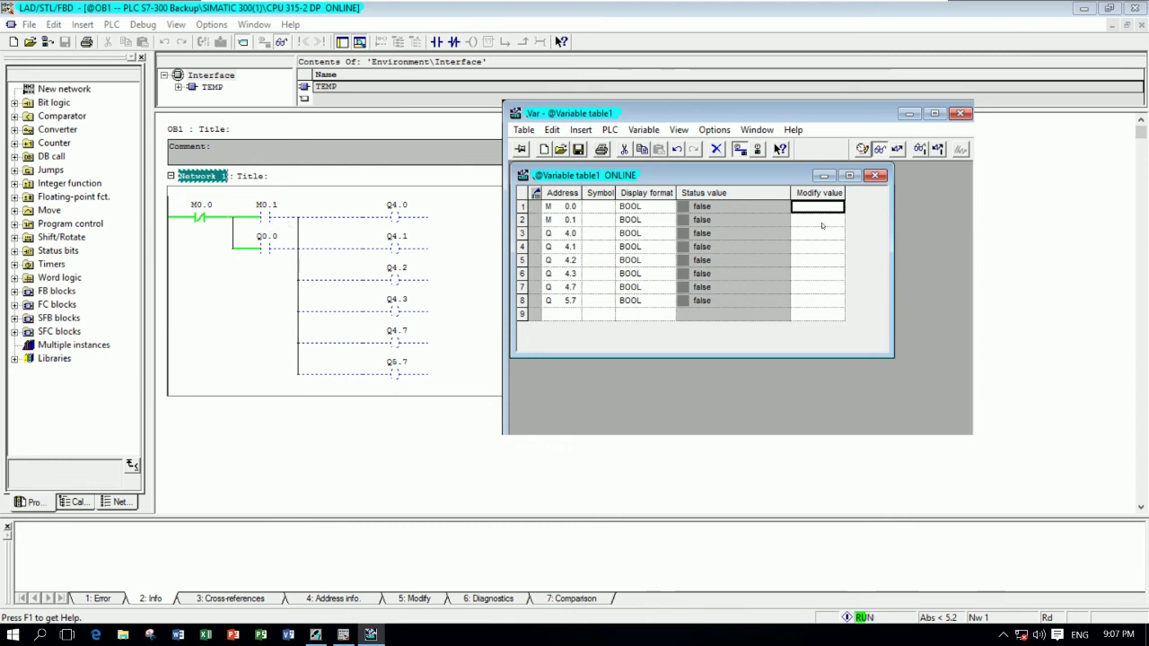
click(825, 226)
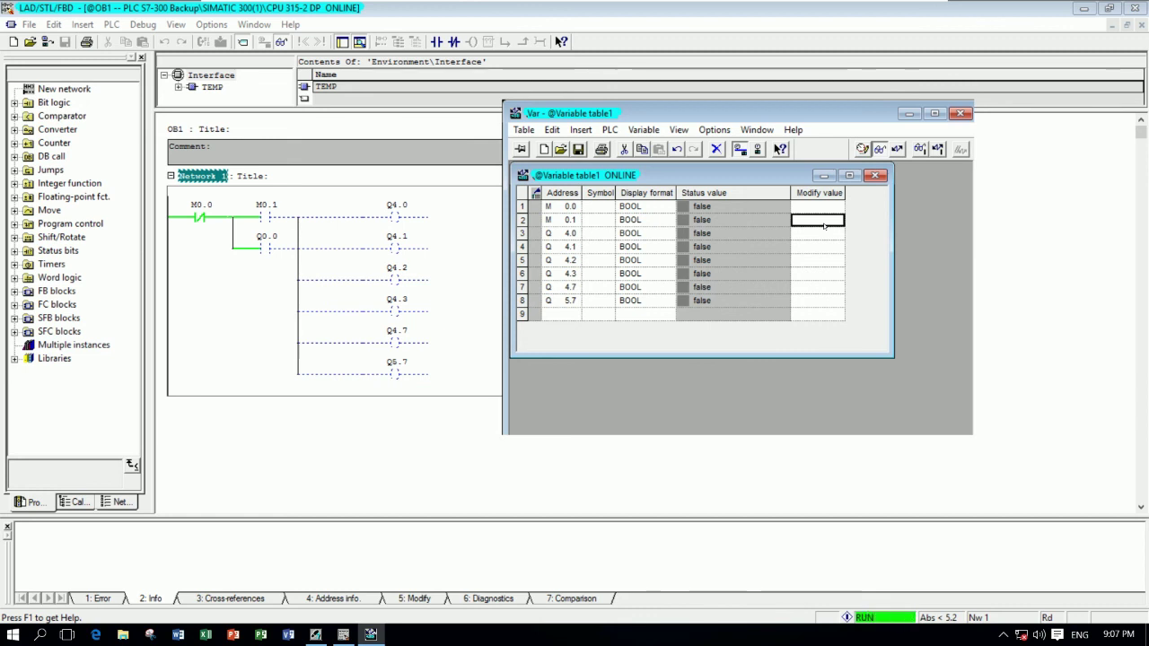
text(1)
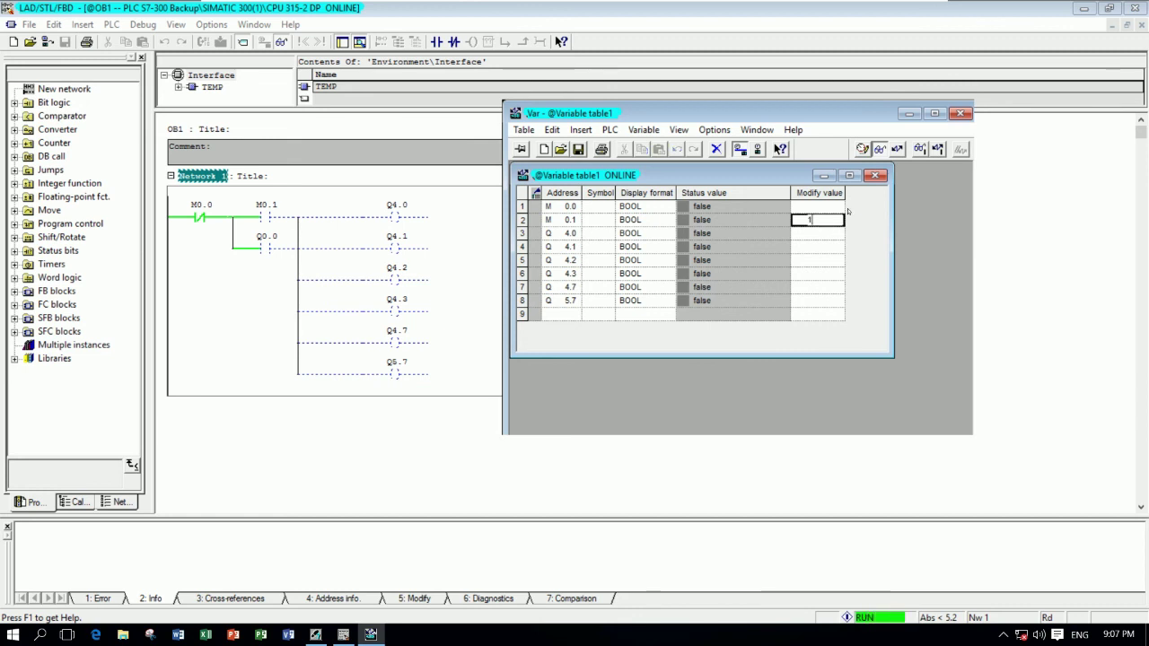
click(898, 149)
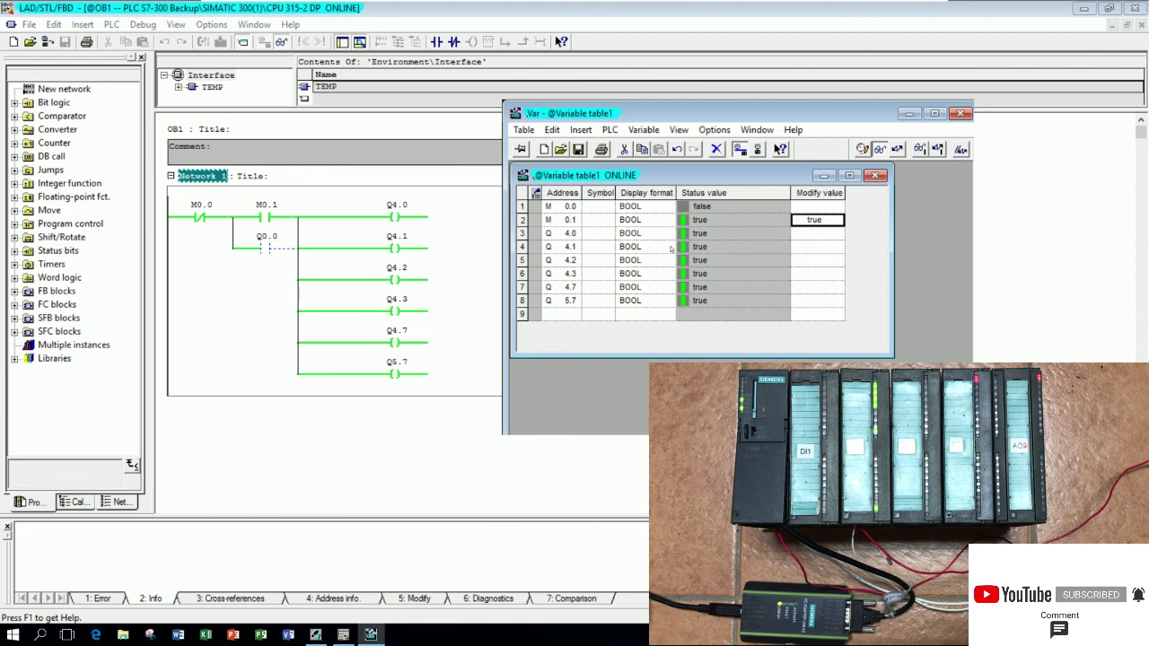
key(Return)
Step: Write M0.0 as true and M0.1 as false to the PLC
click(823, 209)
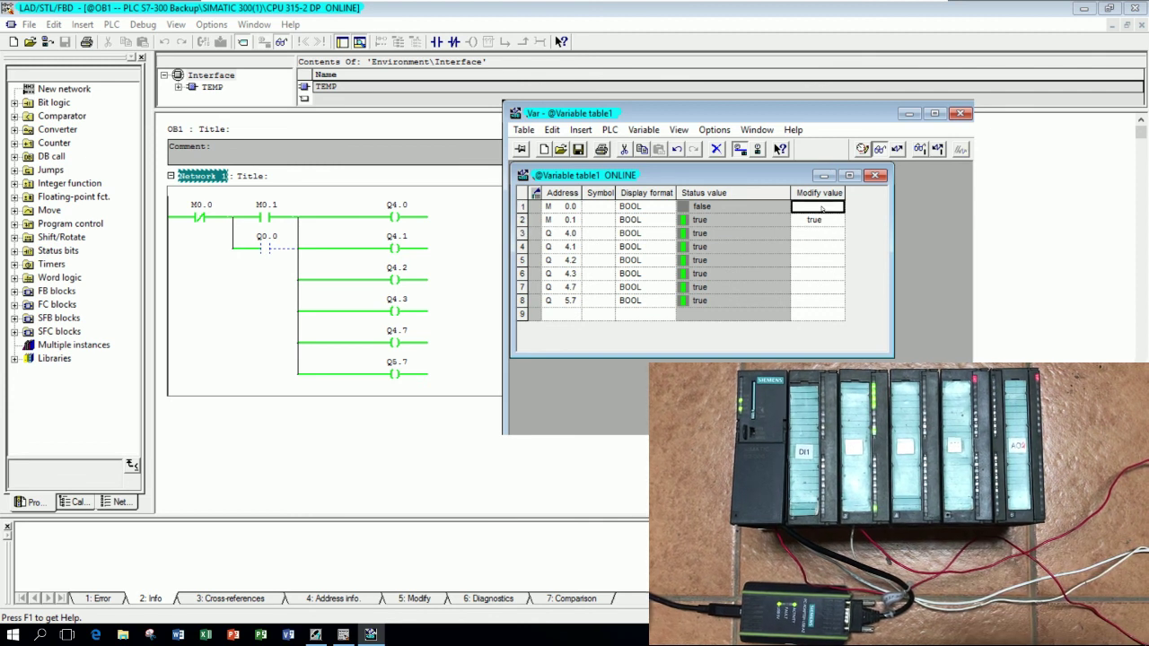
text(true)
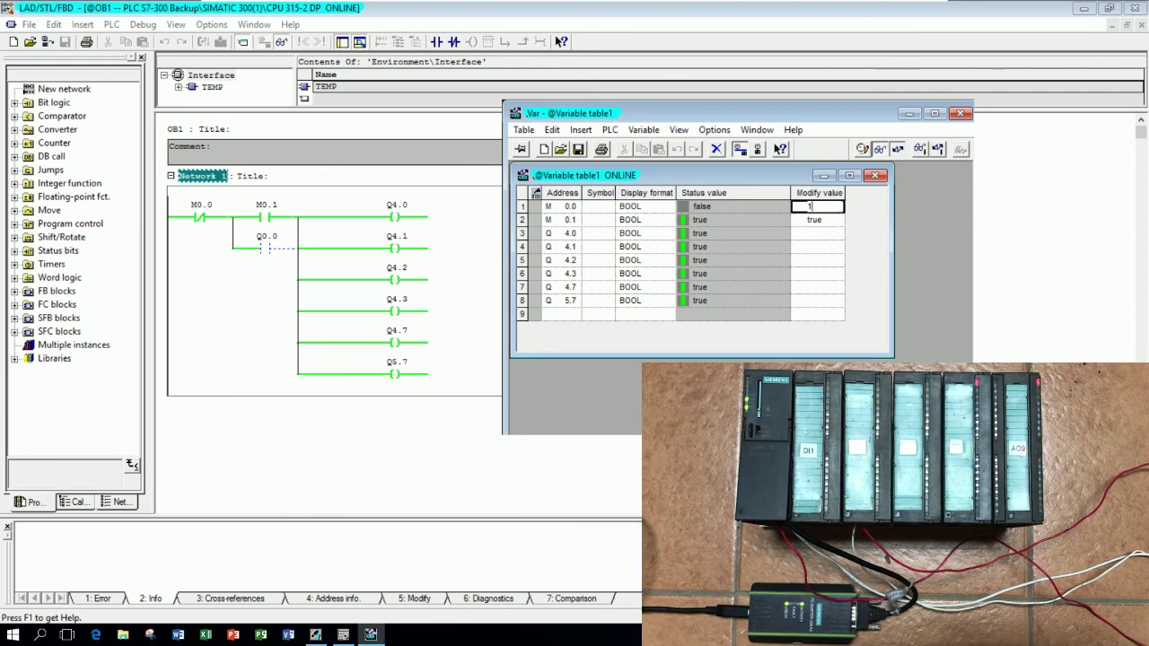
click(897, 149)
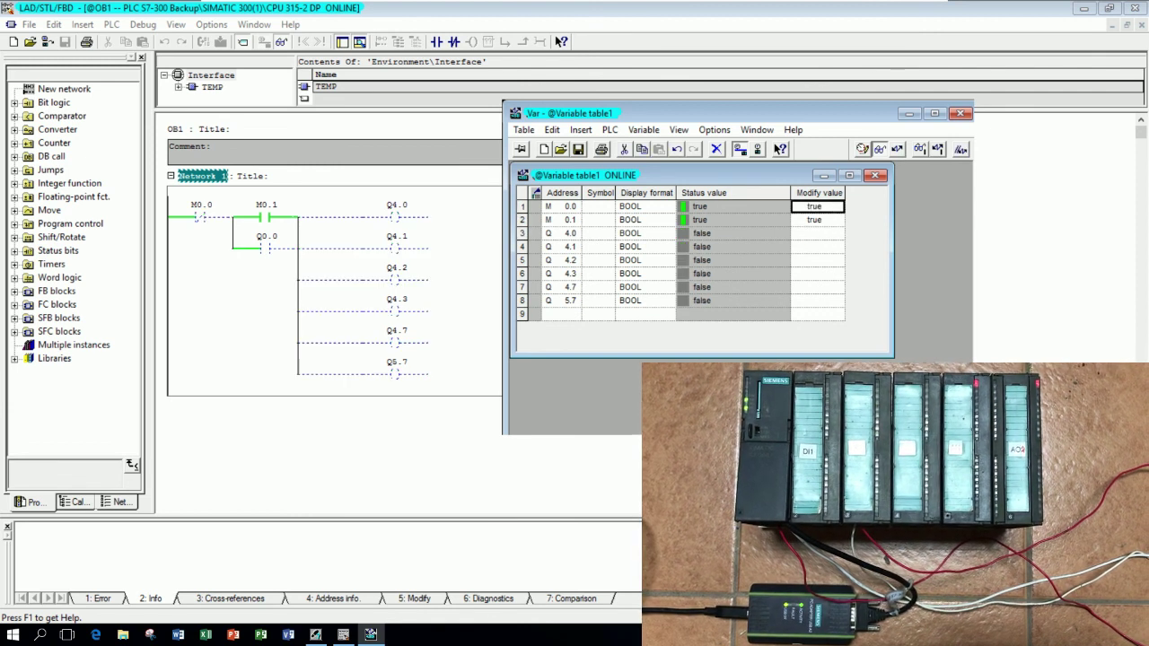
click(817, 220)
text(false)
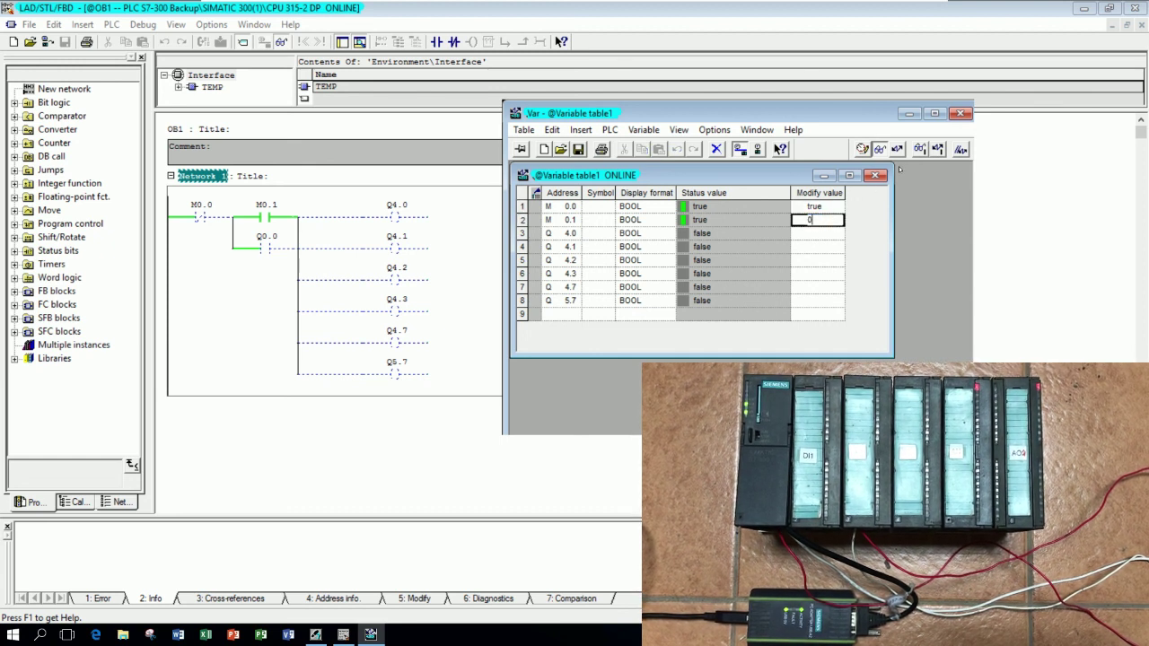
click(897, 149)
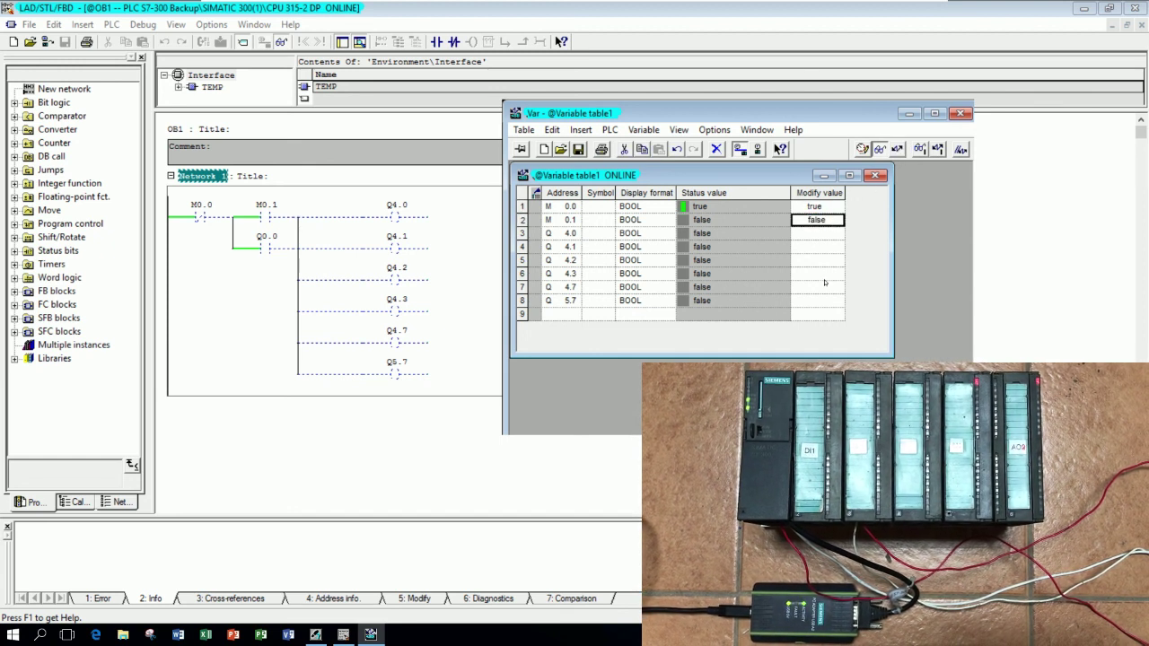